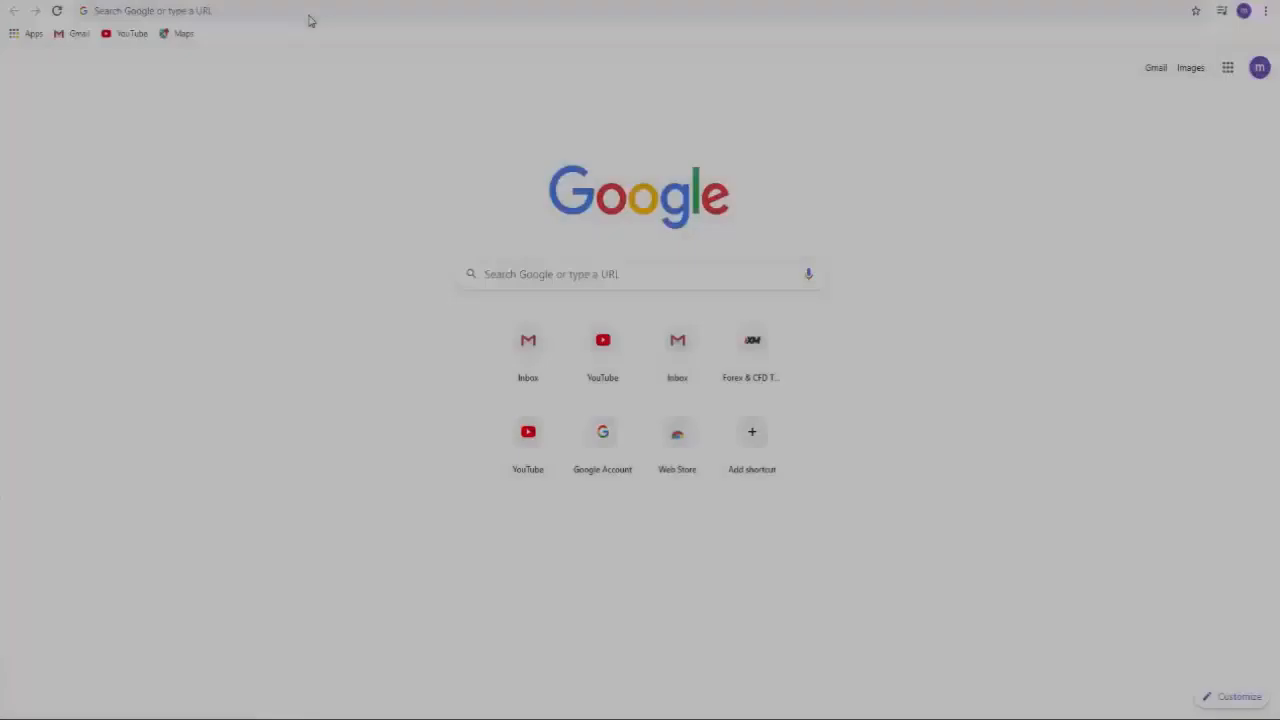
# - Search Google for "fxbbok" and open the Myfxbook website from the results
pyautogui.hotkey('ctrl', 'l')
pyautogui.write('fx')
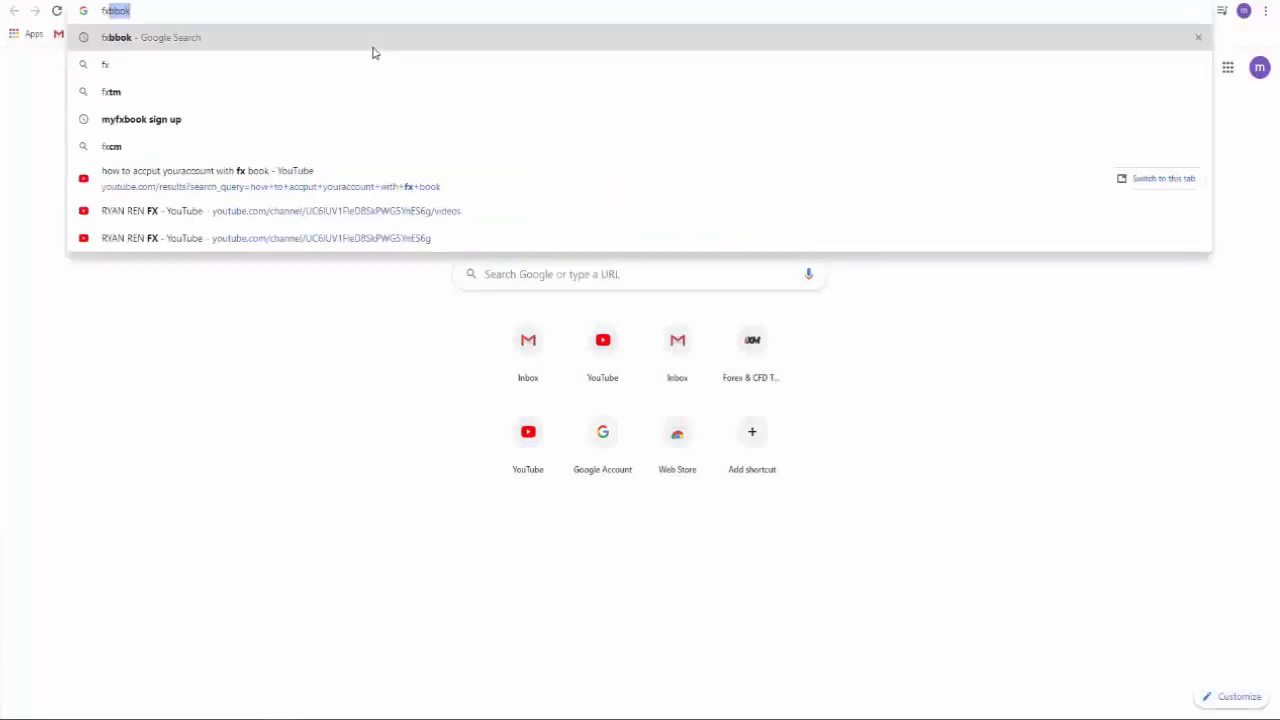
pyautogui.press('Return')
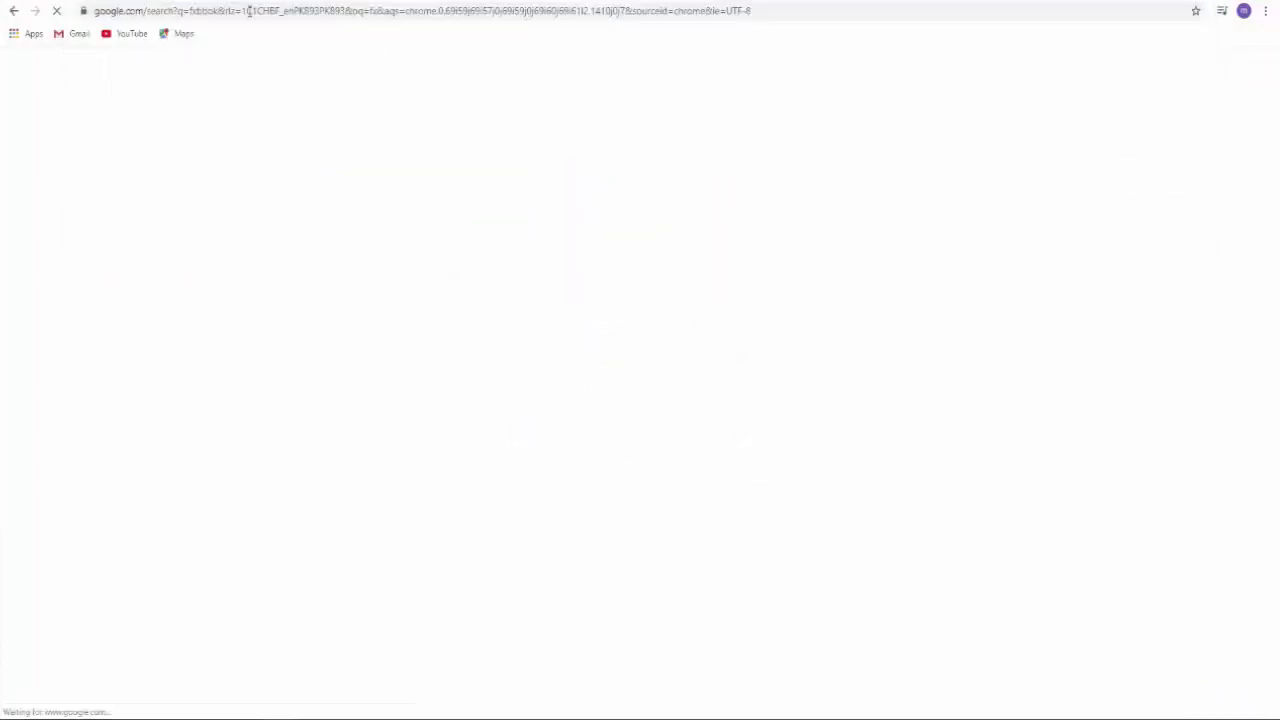
pyautogui.scroll(-3, 249, 11)
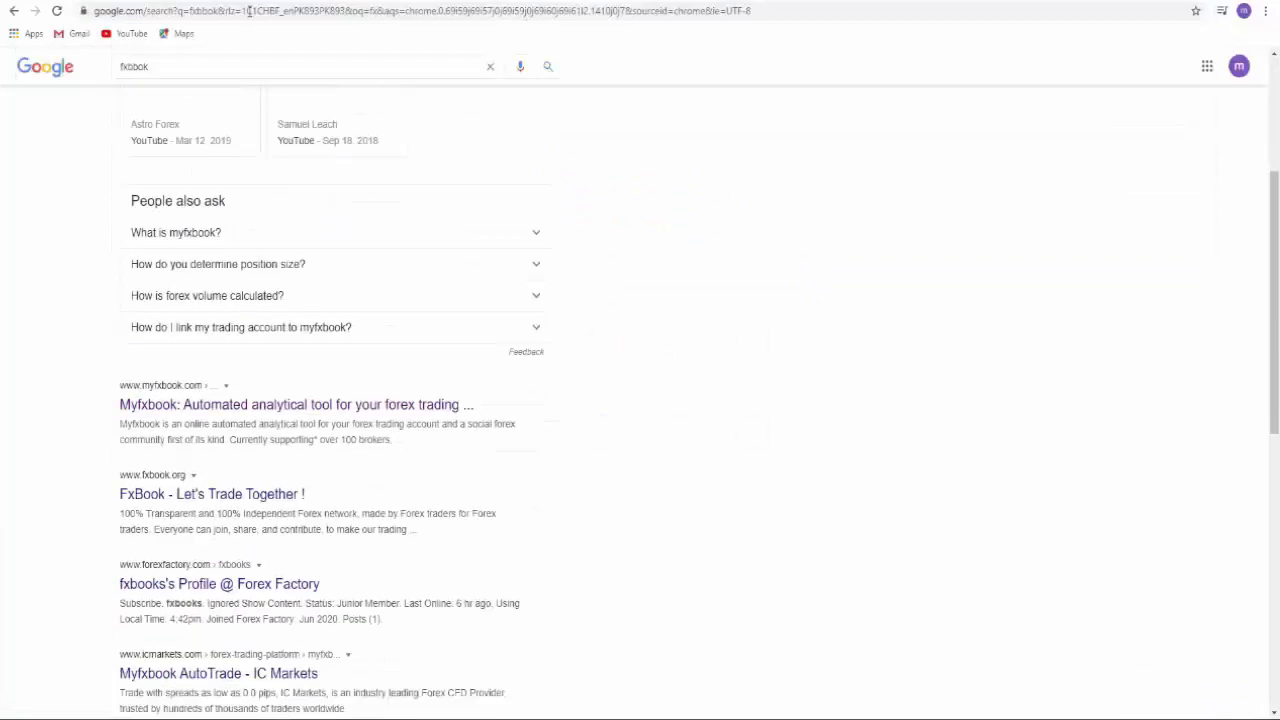
pyautogui.click(296, 404)
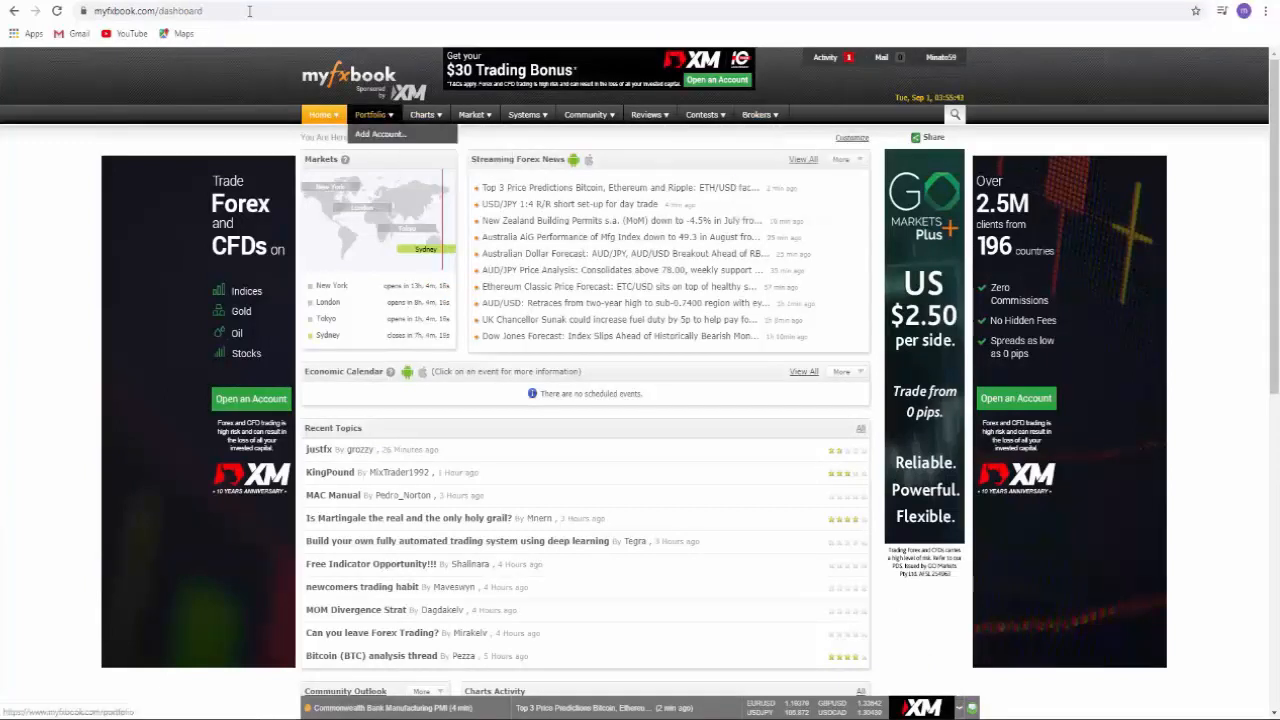
# - Start adding a trading account to the portfolio and choose MetaTrader4 (Auto Update) as its platform
pyautogui.click(380, 131)
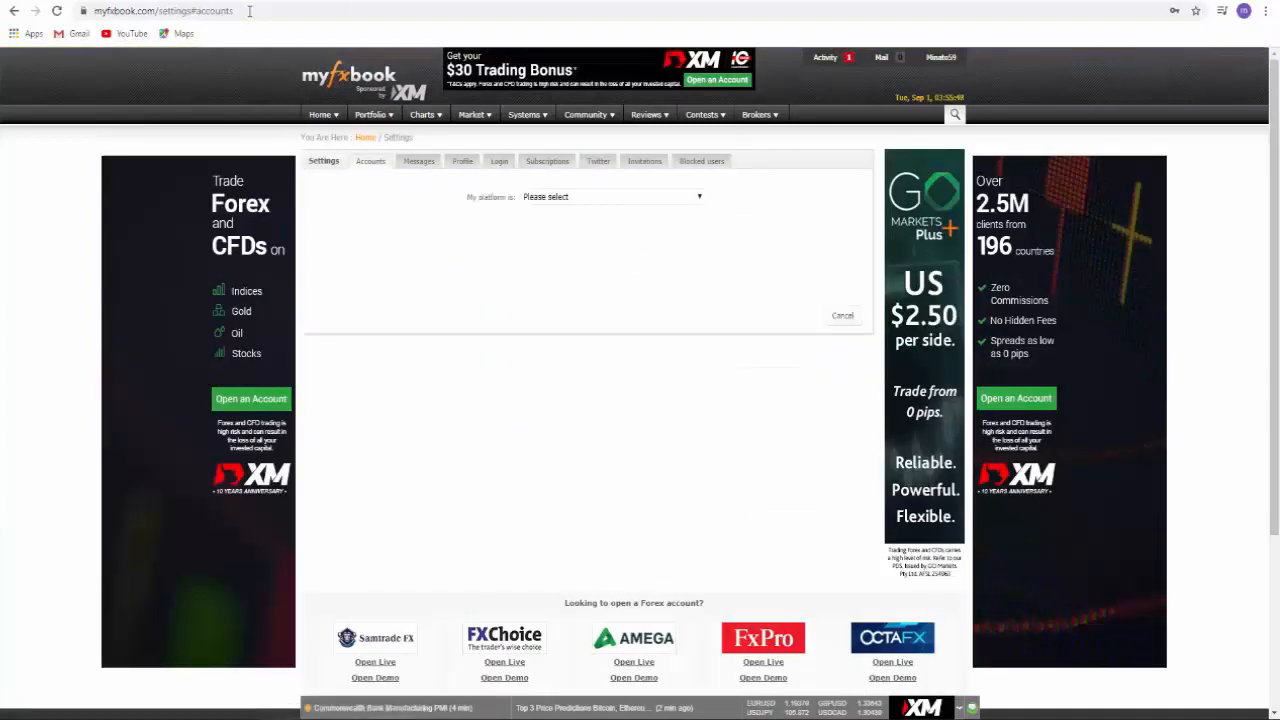
pyautogui.hotkey('alt', 'Down')
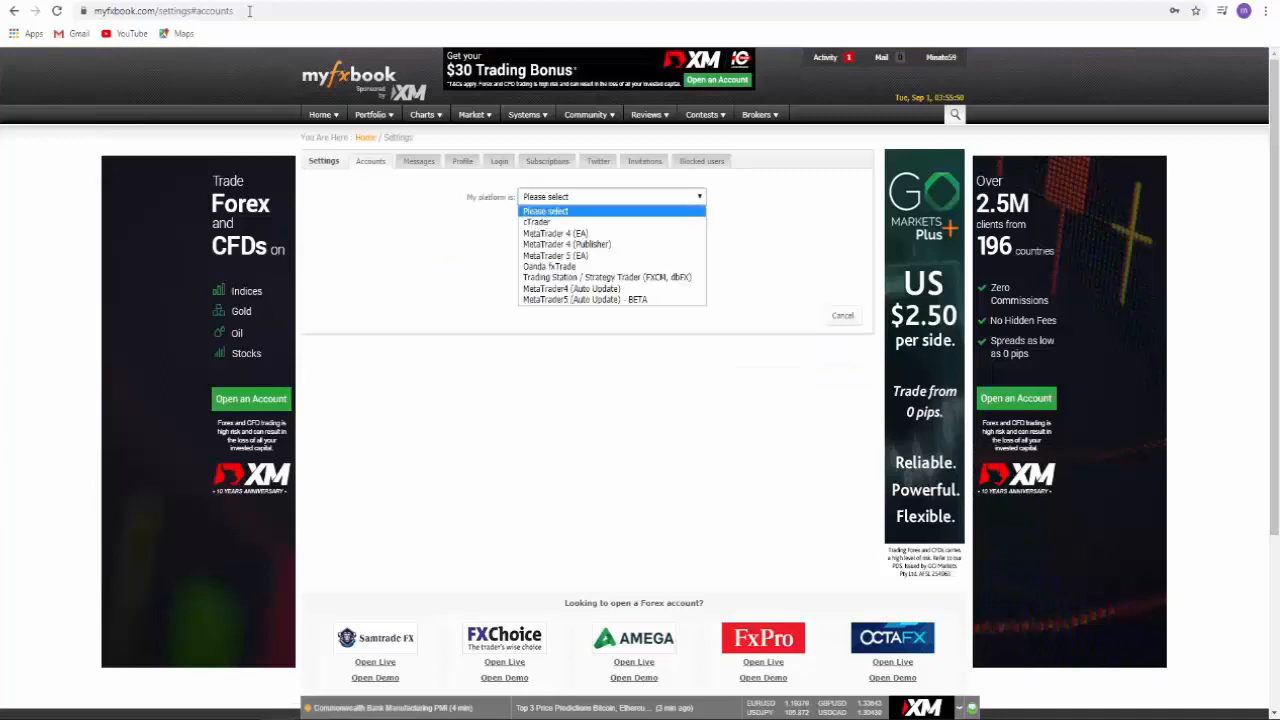
pyautogui.press('Down')
pyautogui.press('Down')
pyautogui.press('Down')
pyautogui.press('Down')
pyautogui.press('Down')
pyautogui.press('Down')
pyautogui.press('Down')
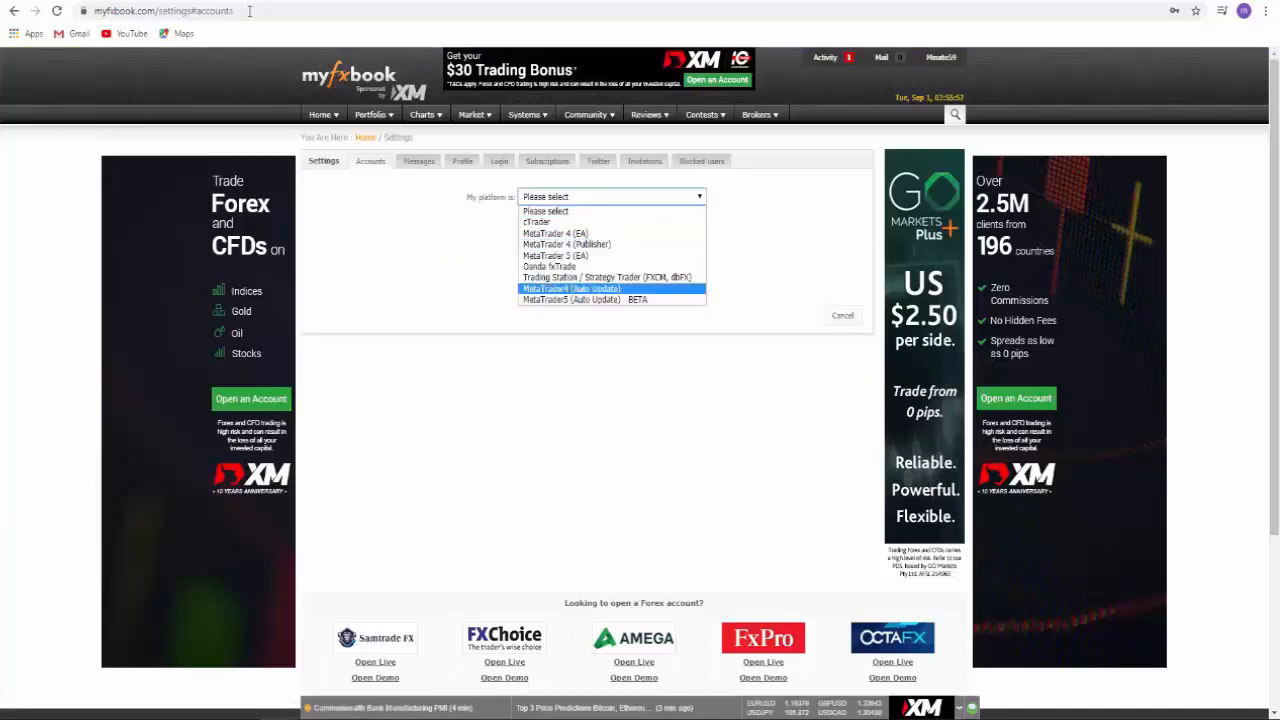
pyautogui.press('Return')
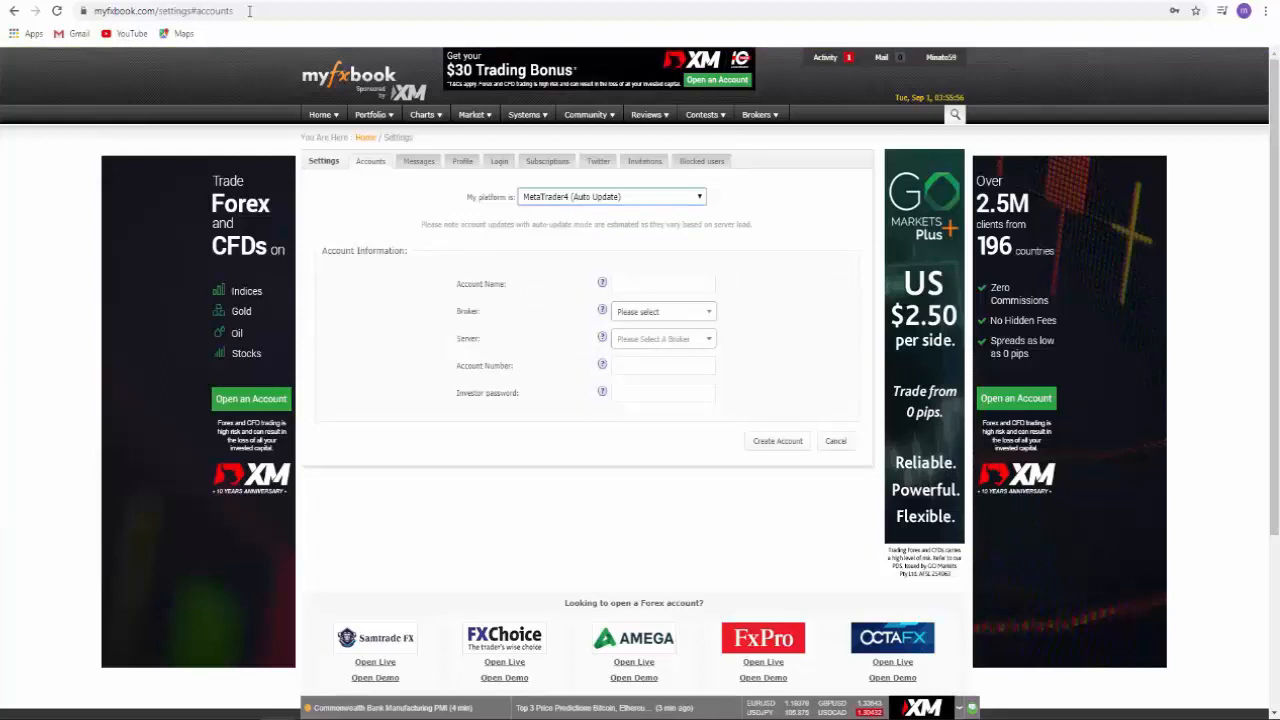
# - Name the new trading account "Mindsetforex"
pyautogui.press('Tab')
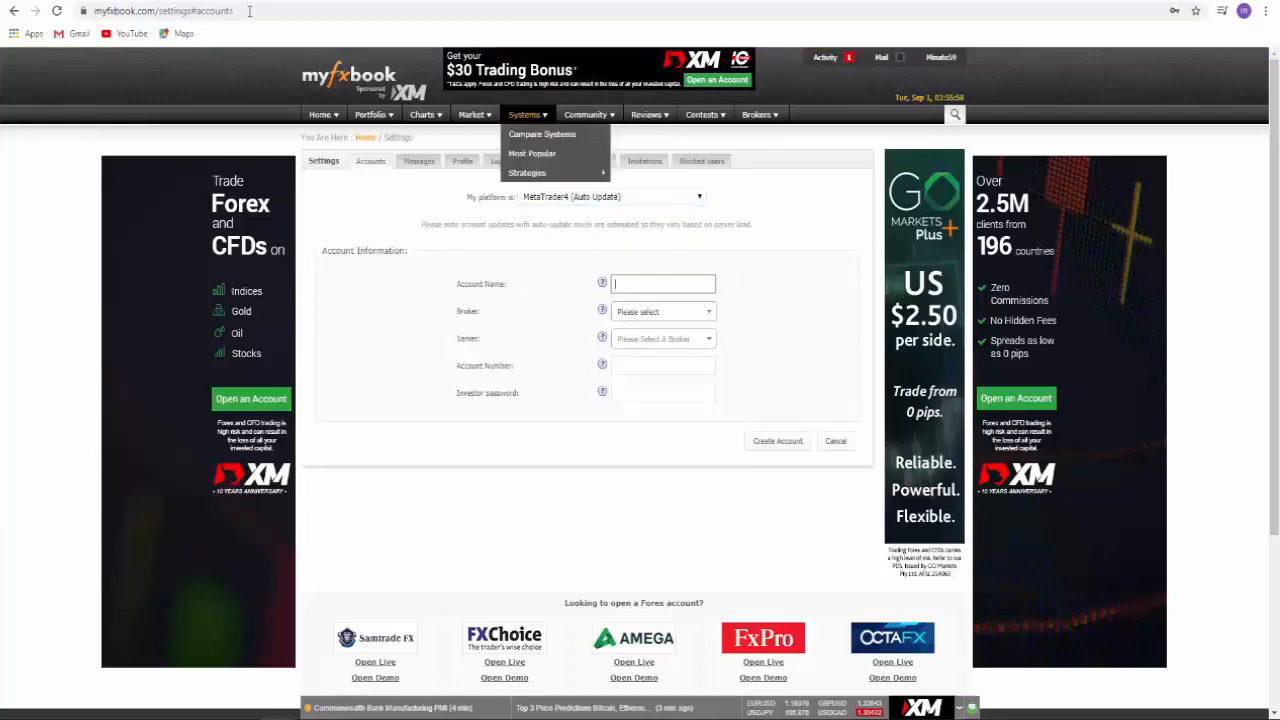
pyautogui.press('Tab')
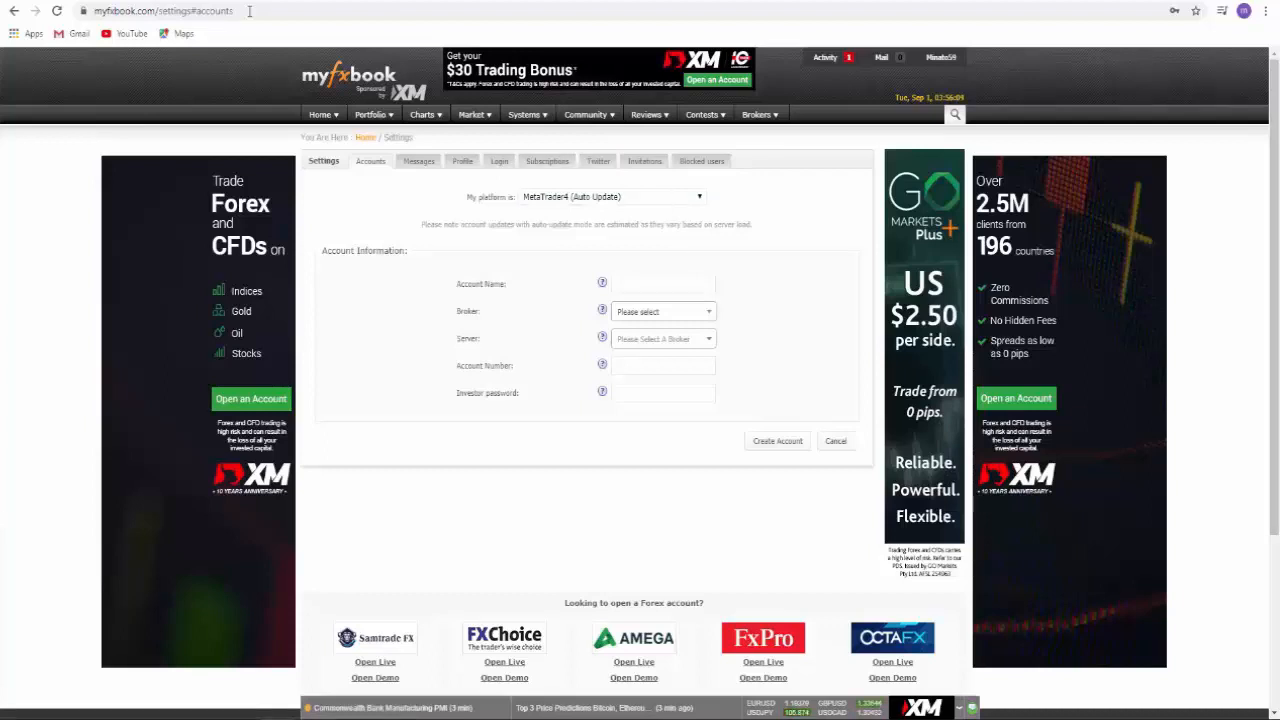
pyautogui.hotkey('shift', 'Tab')
pyautogui.write('Mindsetforex')
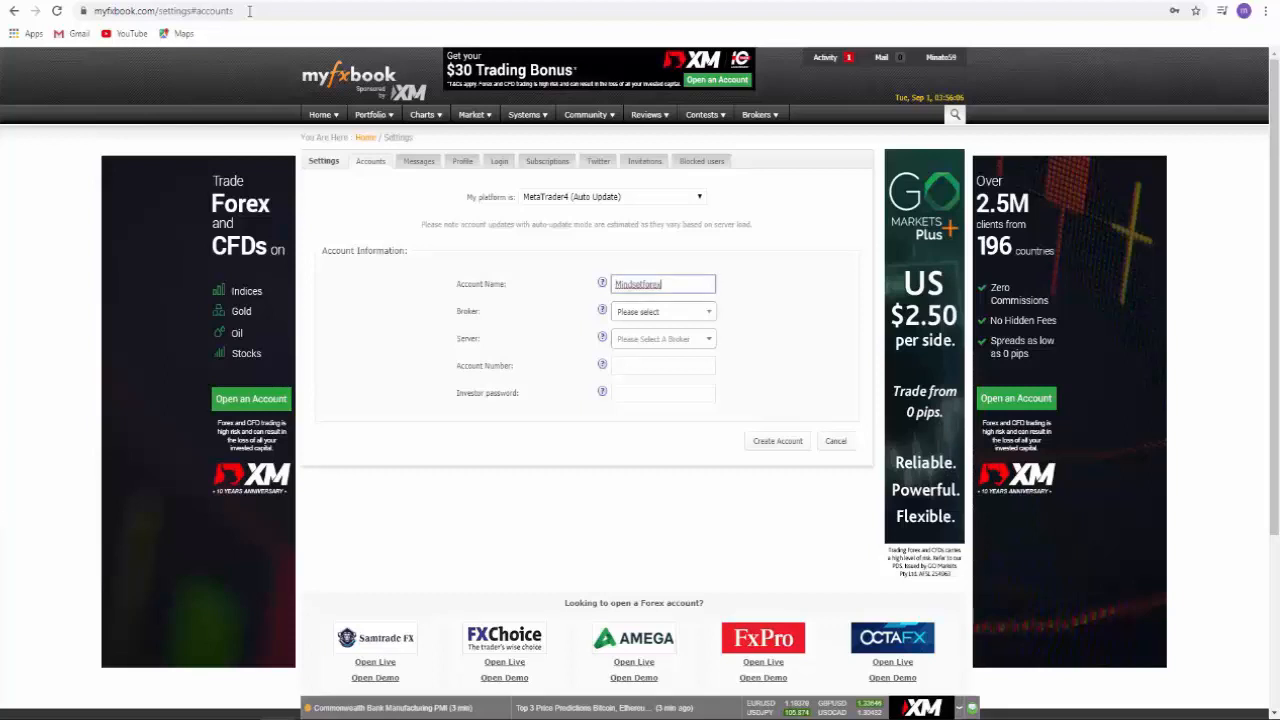
# - Filter the broker list by "XM" and choose XM as the account's broker
pyautogui.click(655, 311)
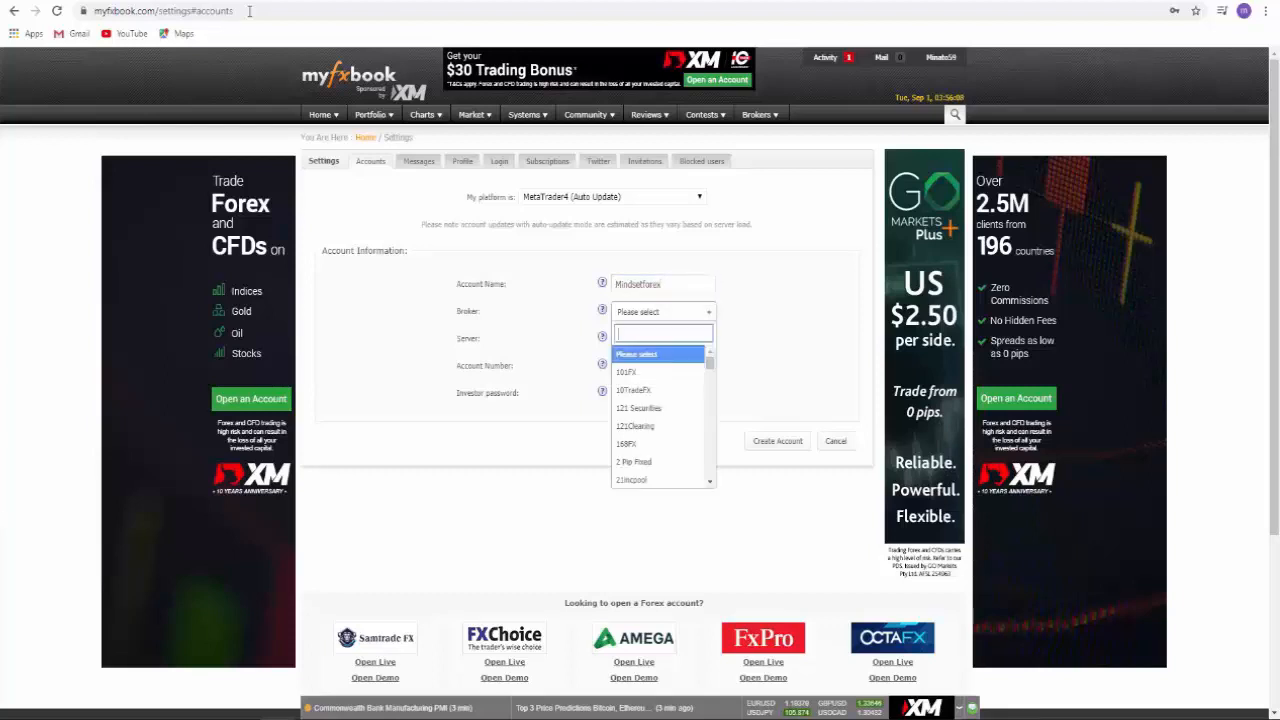
pyautogui.write('XM')
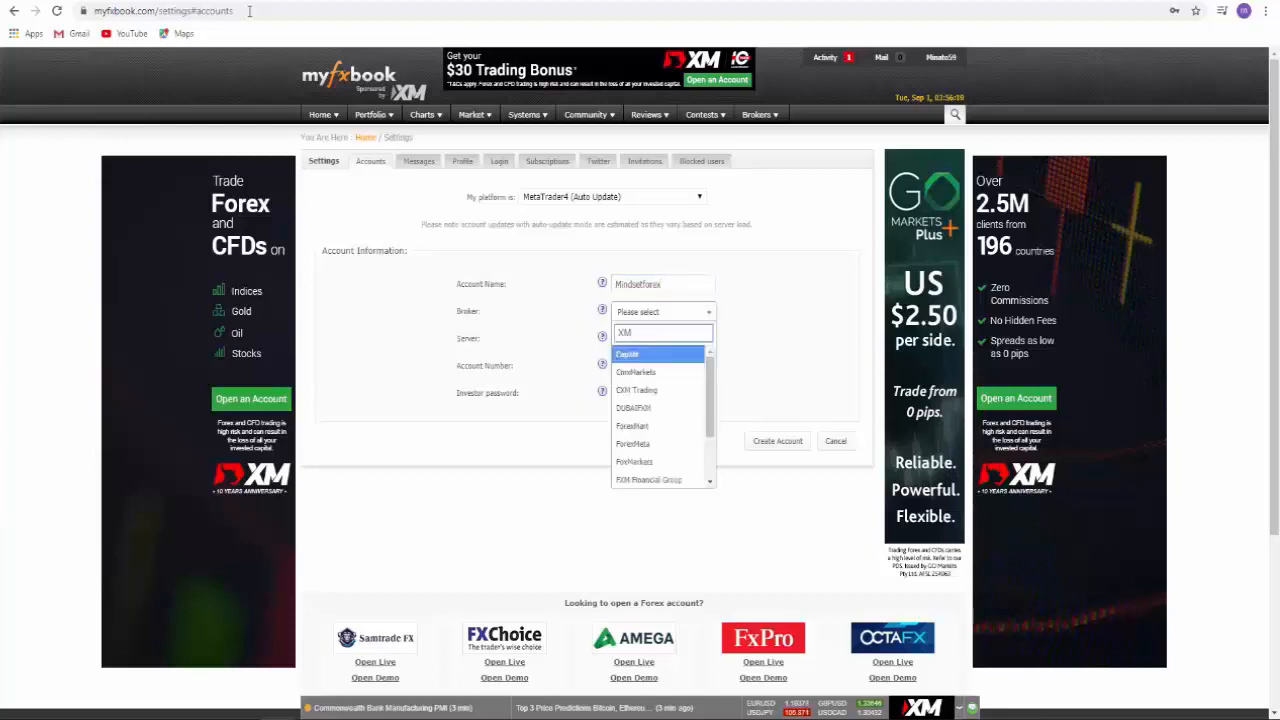
pyautogui.press('Down')
pyautogui.press('Down')
pyautogui.press('Down')
pyautogui.press('Down')
pyautogui.press('Down')
pyautogui.press('Down')
pyautogui.press('Down')
pyautogui.press('Down')
pyautogui.press('Down')
pyautogui.press('Down')
pyautogui.press('Down')
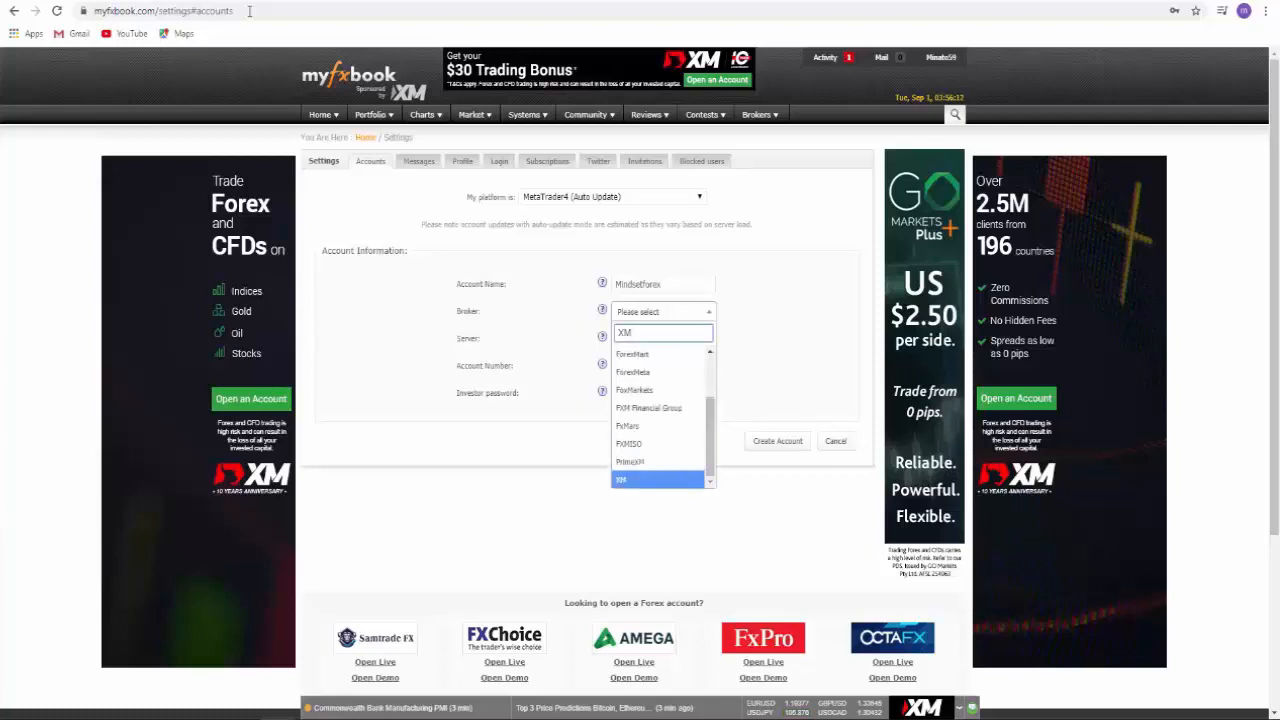
pyautogui.press('Return')
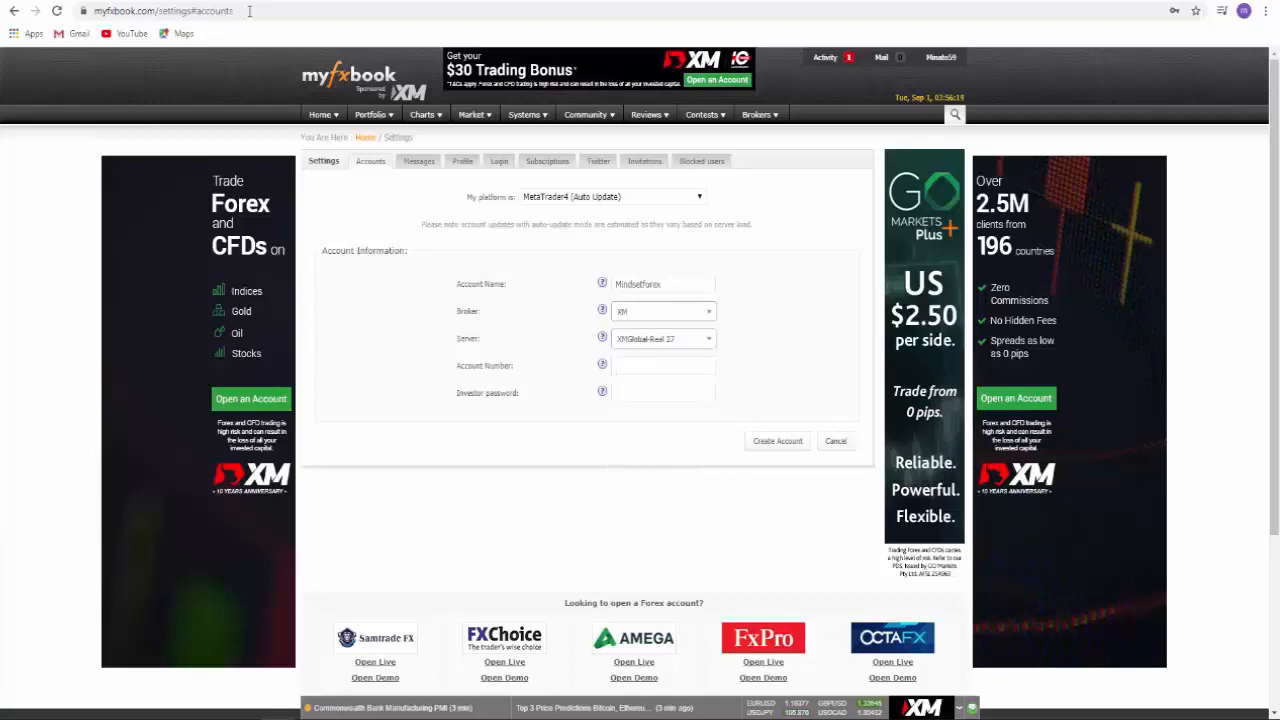
# - Set the account's server to XMGlobal-Real 42
pyautogui.press('Return')
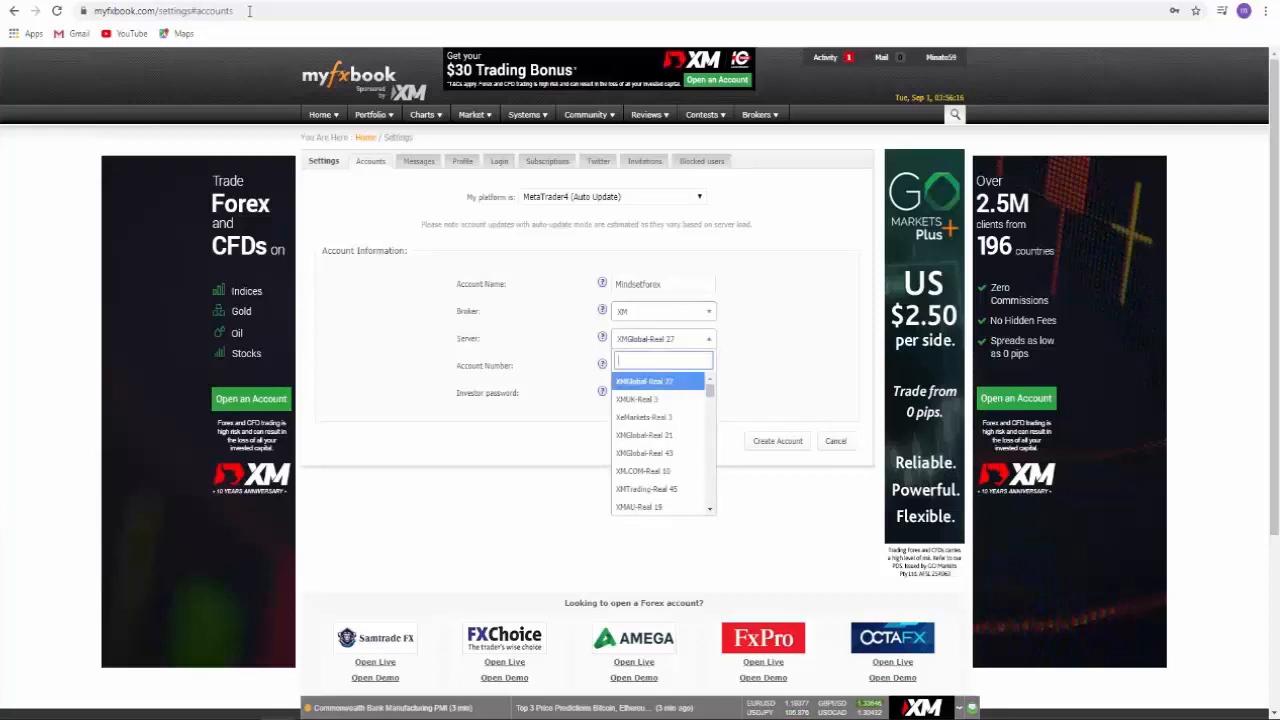
pyautogui.moveTo(710, 391); pyautogui.dragTo(710, 448)
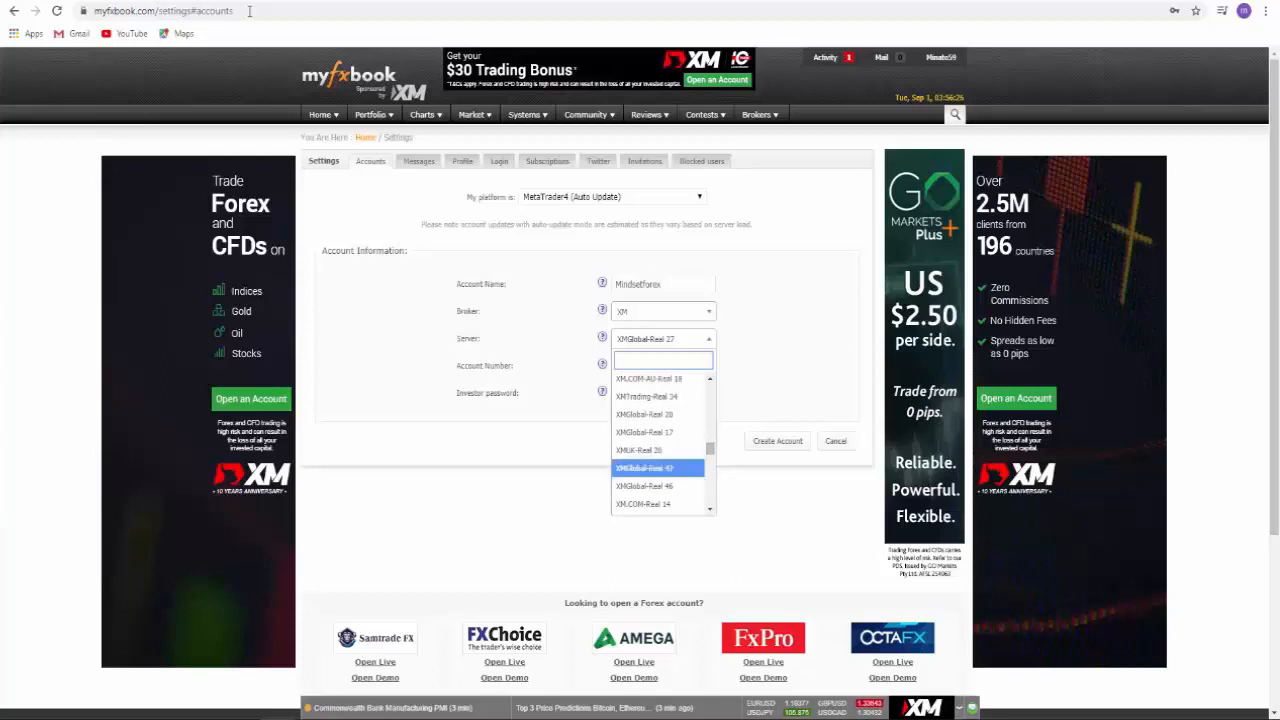
pyautogui.click(645, 468)
# - Paste the trading account number and the investor password, and submit the form to create the account
pyautogui.click(663, 366)
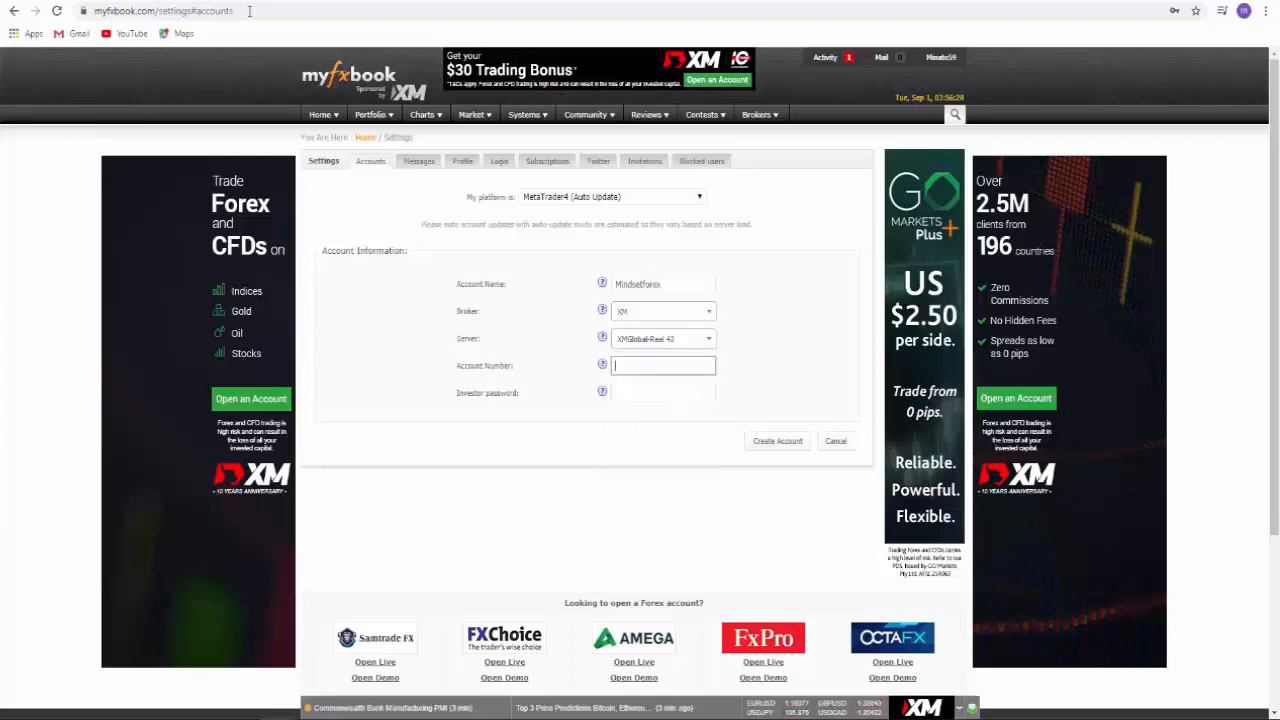
pyautogui.hotkey('alt', 'Tab')
pyautogui.hotkey('ctrl', 'v')
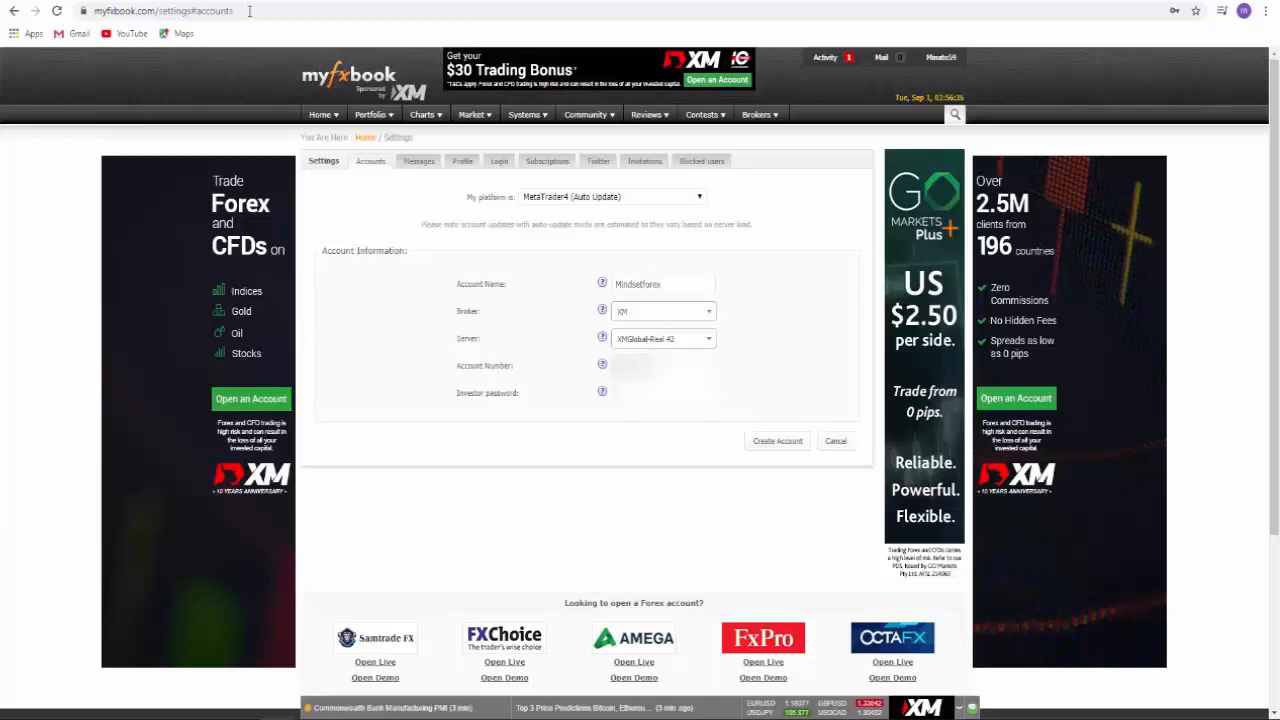
pyautogui.hotkey('ctrl', 'v')
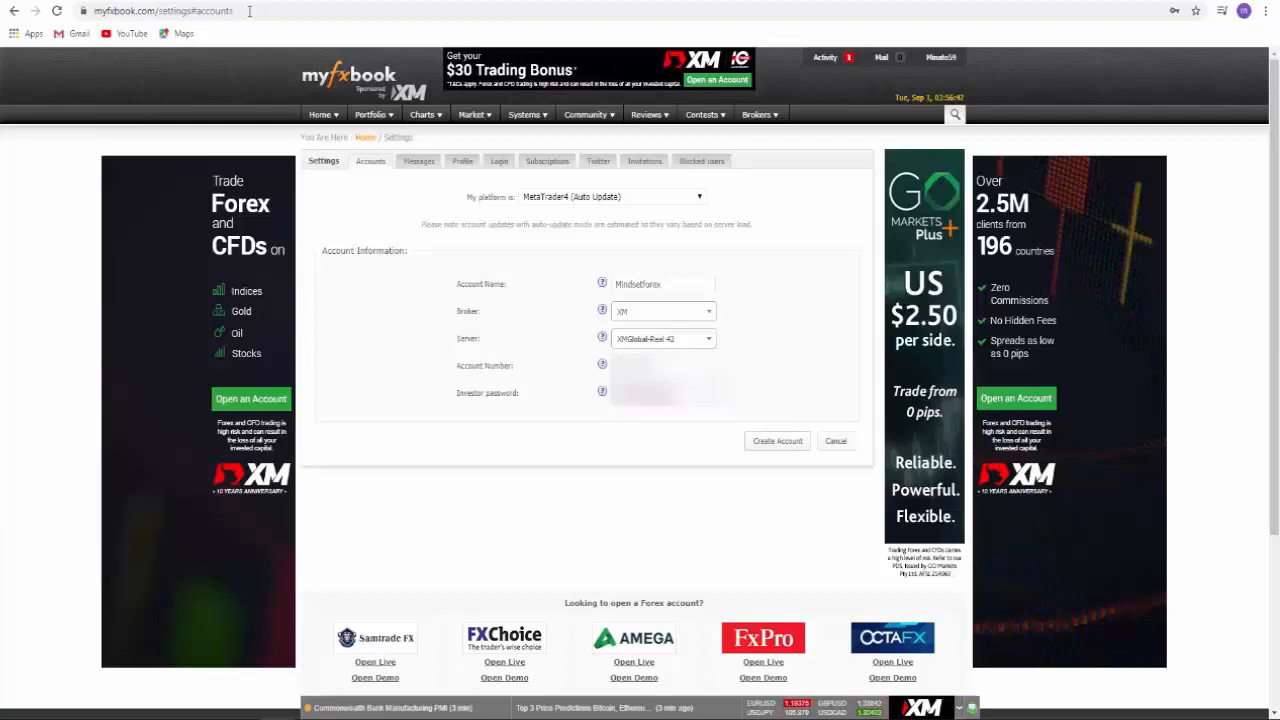
pyautogui.press('Return')
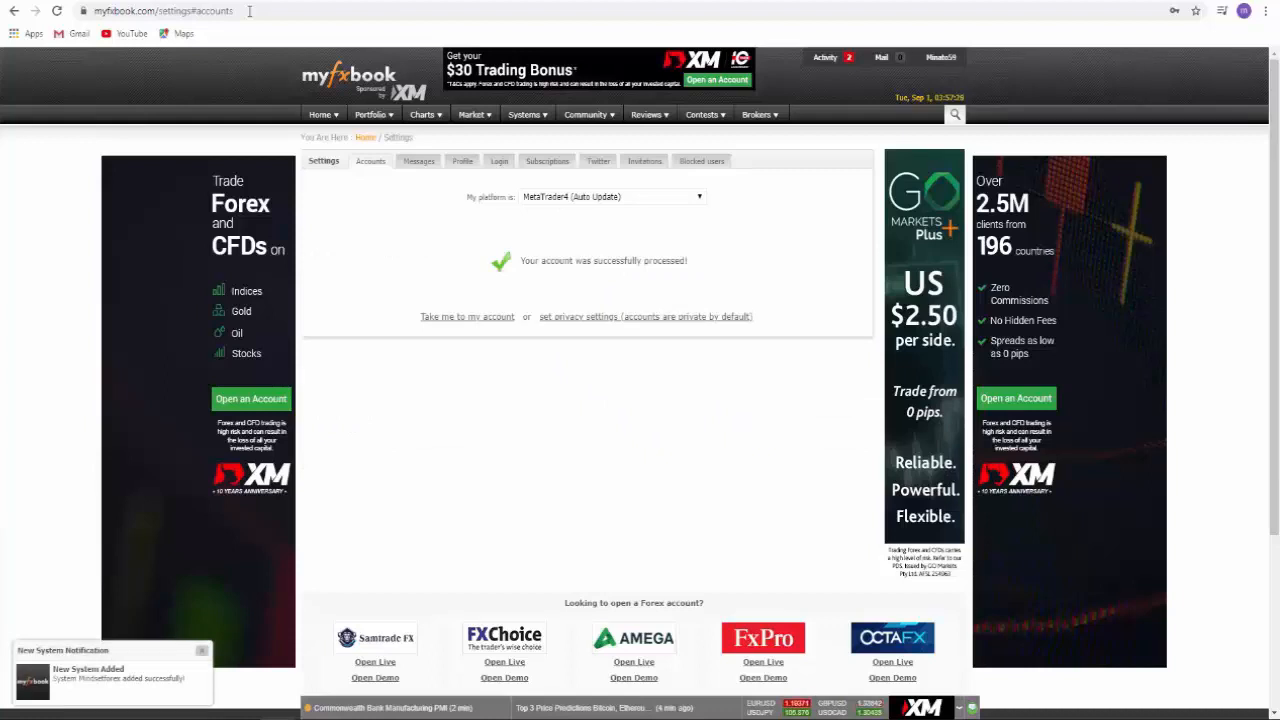
# - Open the privacy settings of the newly added account and copy its authorization password
pyautogui.click(602, 317)
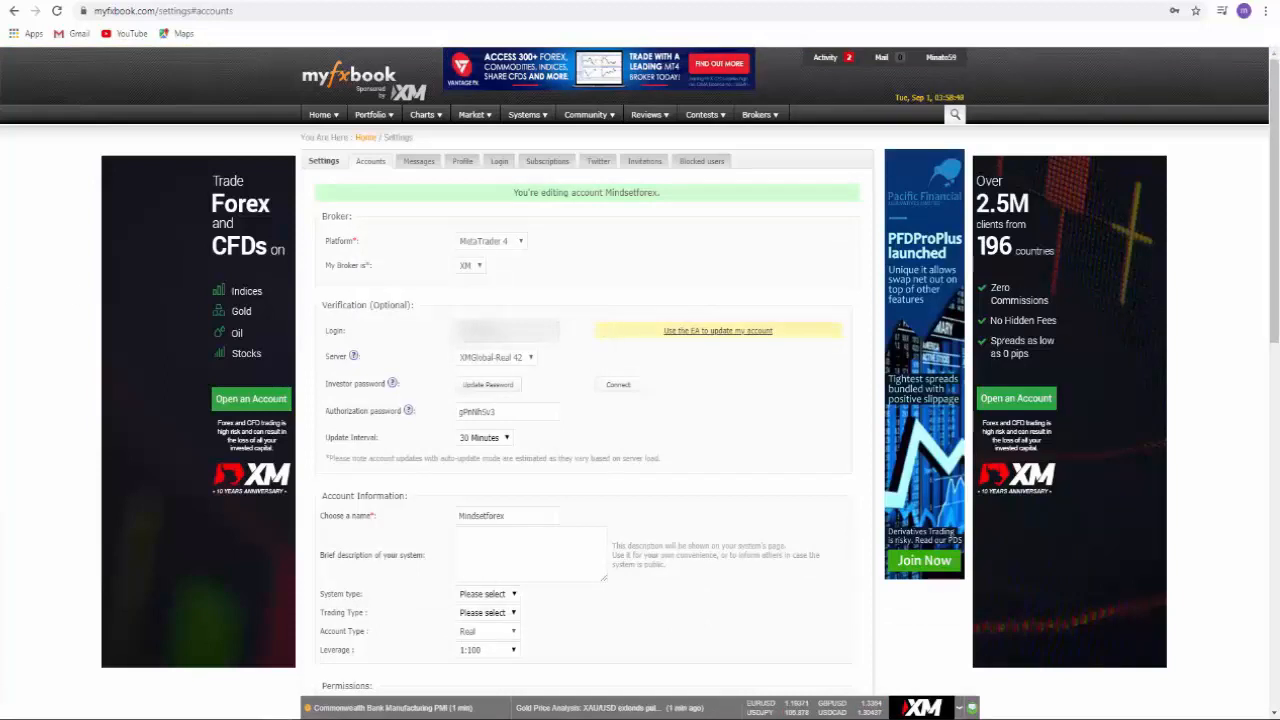
pyautogui.doubleClick(477, 411)
pyautogui.moveTo(499, 410); pyautogui.dragTo(438, 415)
pyautogui.rightClick(461, 409)
pyautogui.click(500, 421)
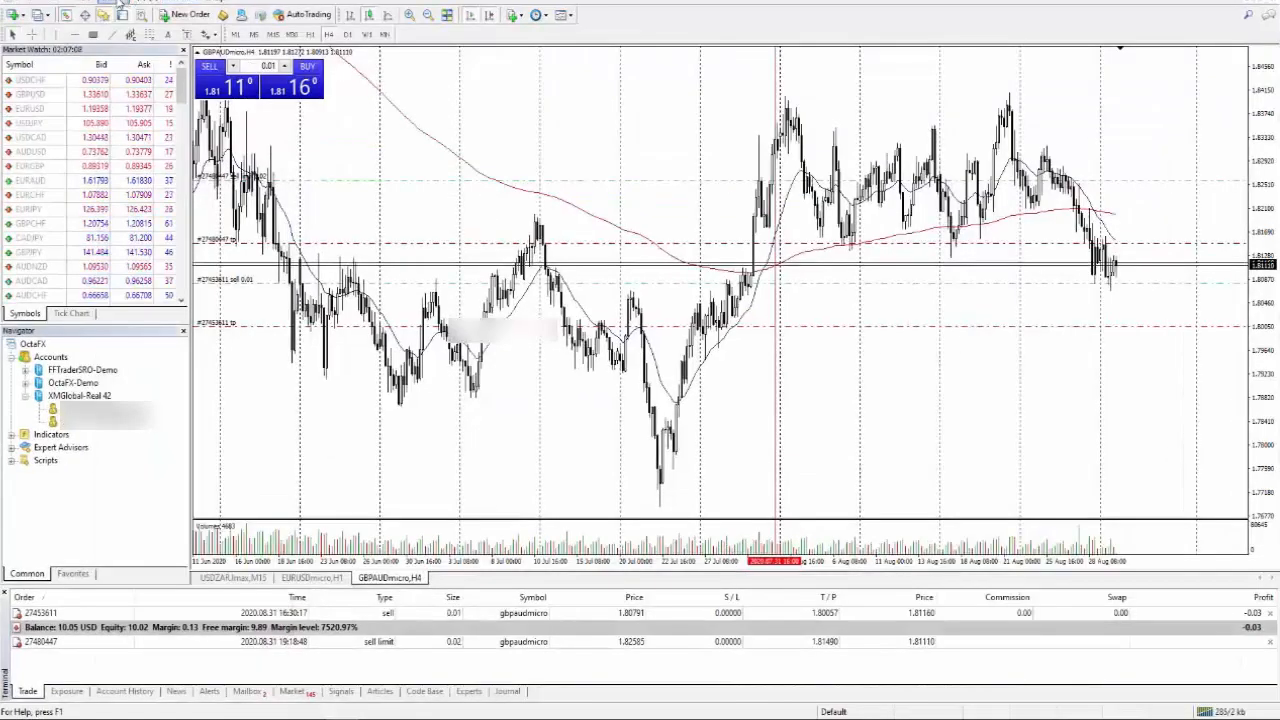
# - Switch to MetaTrader 4 and open the Change Password dialog from the server options
pyautogui.click(138, 3)
pyautogui.click(170, 92)
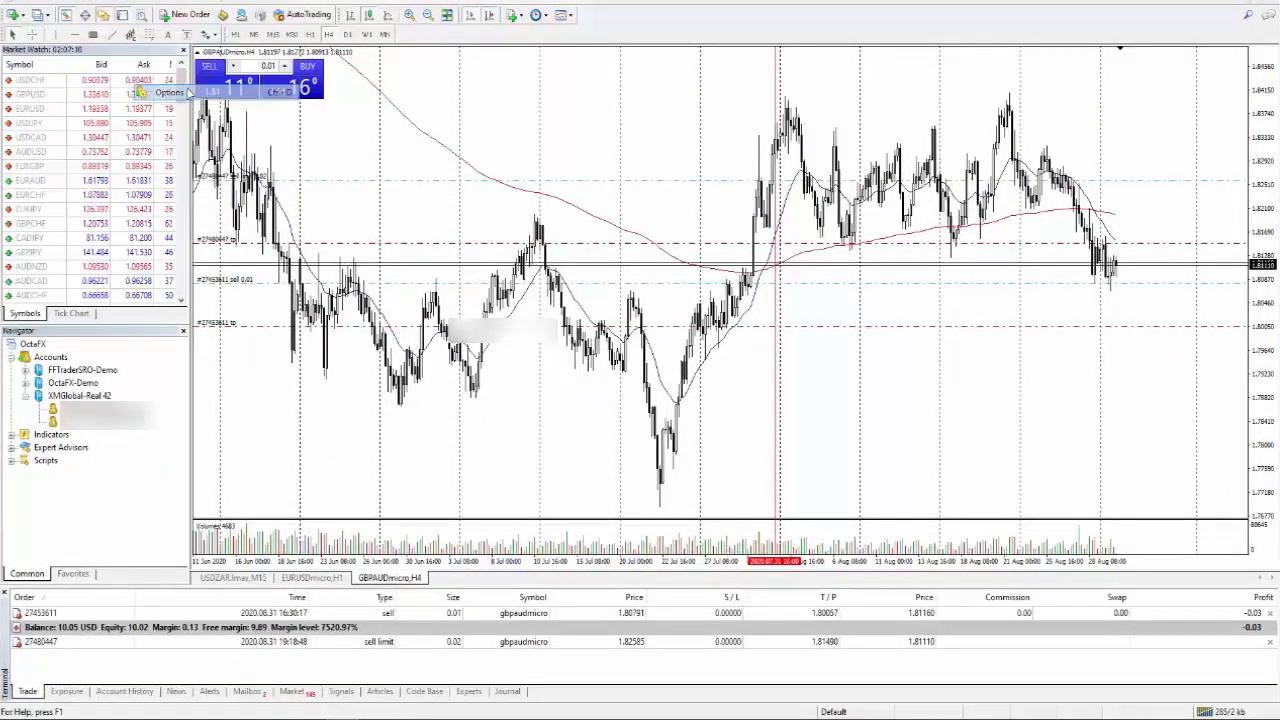
pyautogui.click(476, 256)
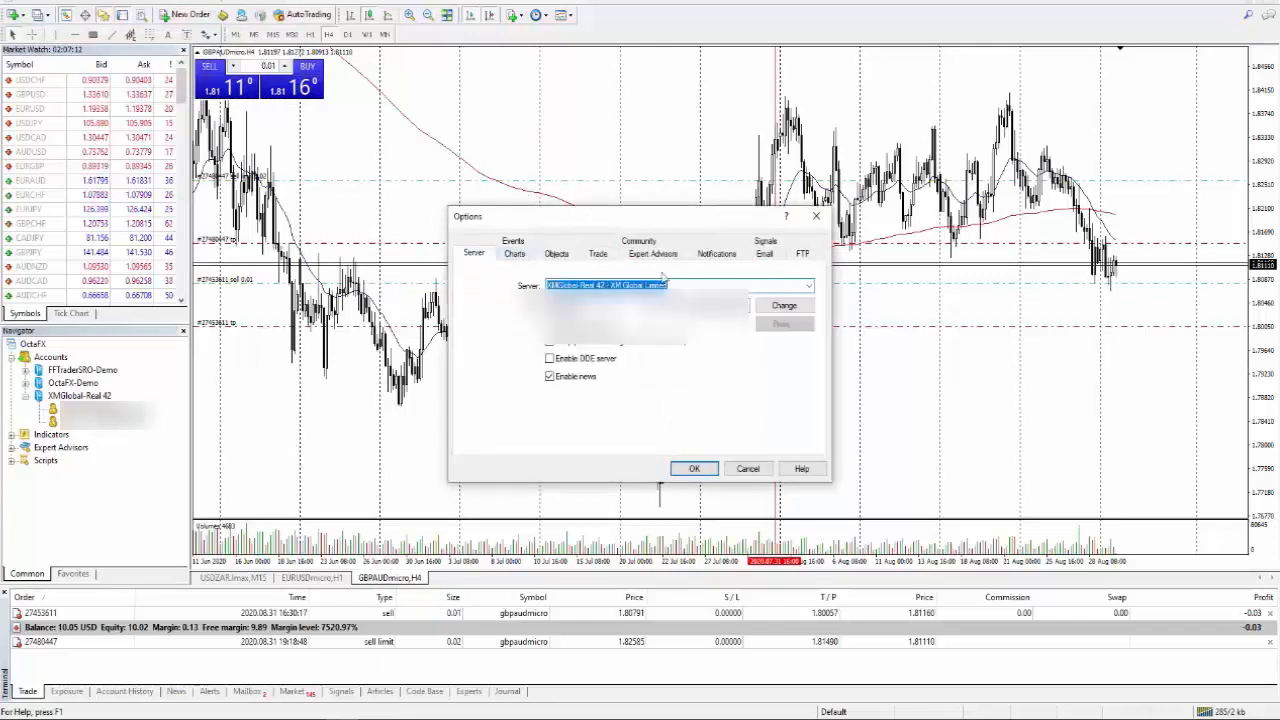
pyautogui.click(791, 306)
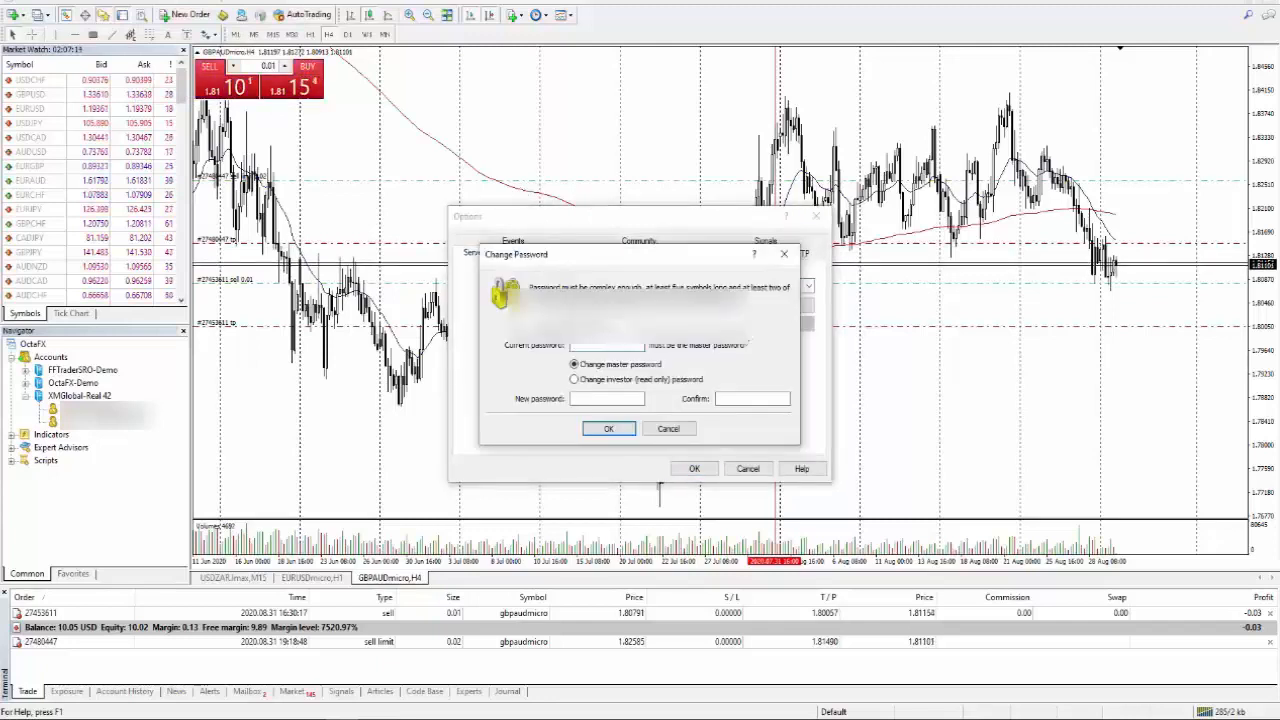
# - Choose to change the investor (read only) password, then enter and confirm the new password
pyautogui.click(645, 385)
pyautogui.click(608, 398)
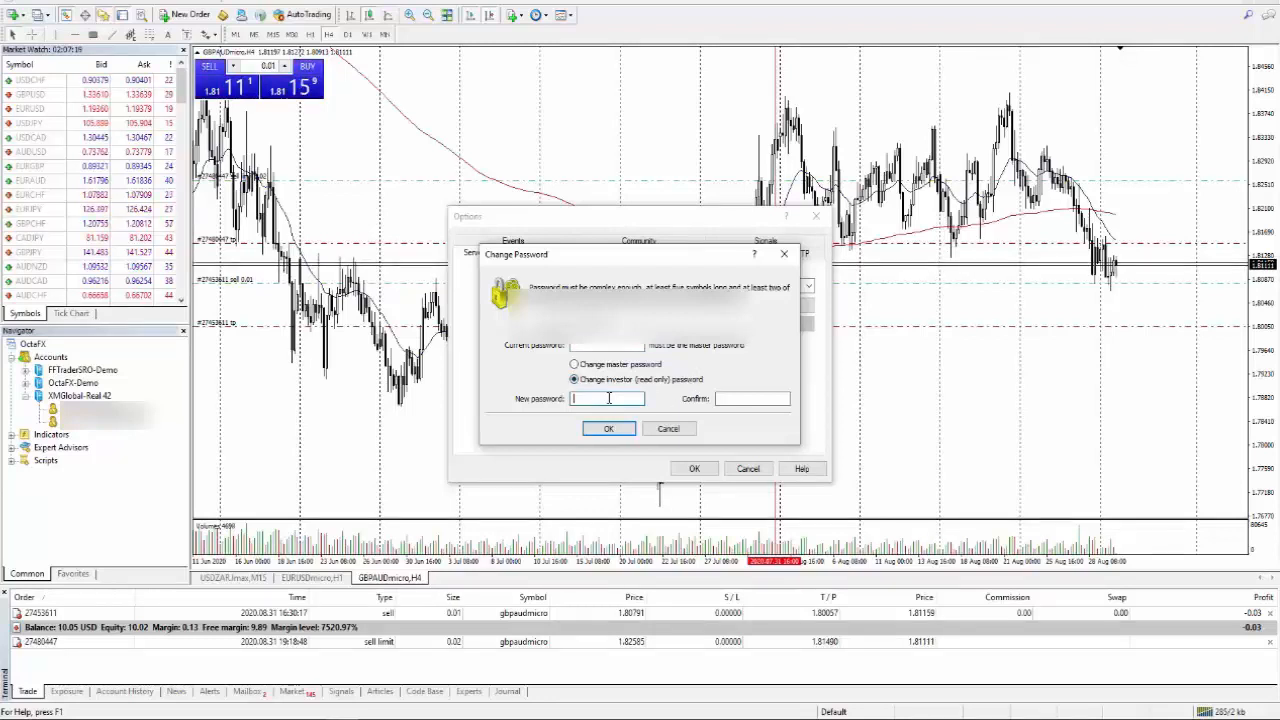
pyautogui.write('********')
pyautogui.click(750, 396)
pyautogui.write('********')
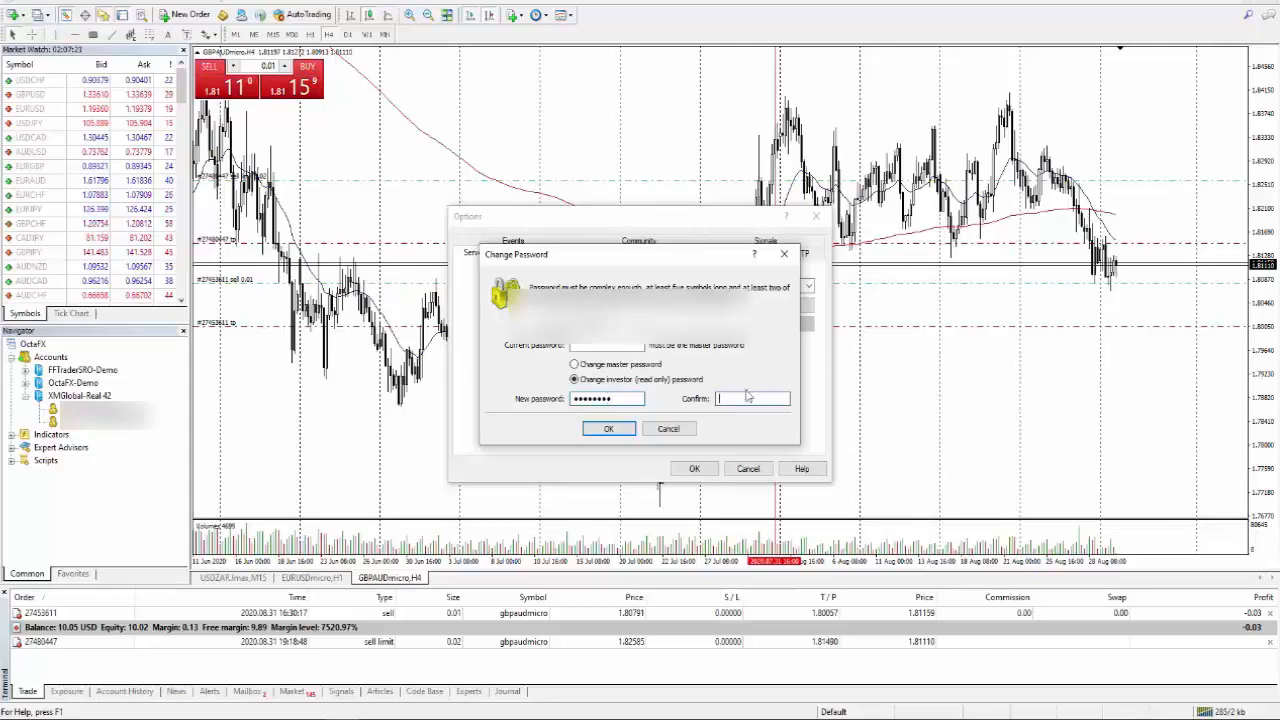
# - Enter the current master password, apply the investor password change, and accept the server options
pyautogui.click(376, 718)
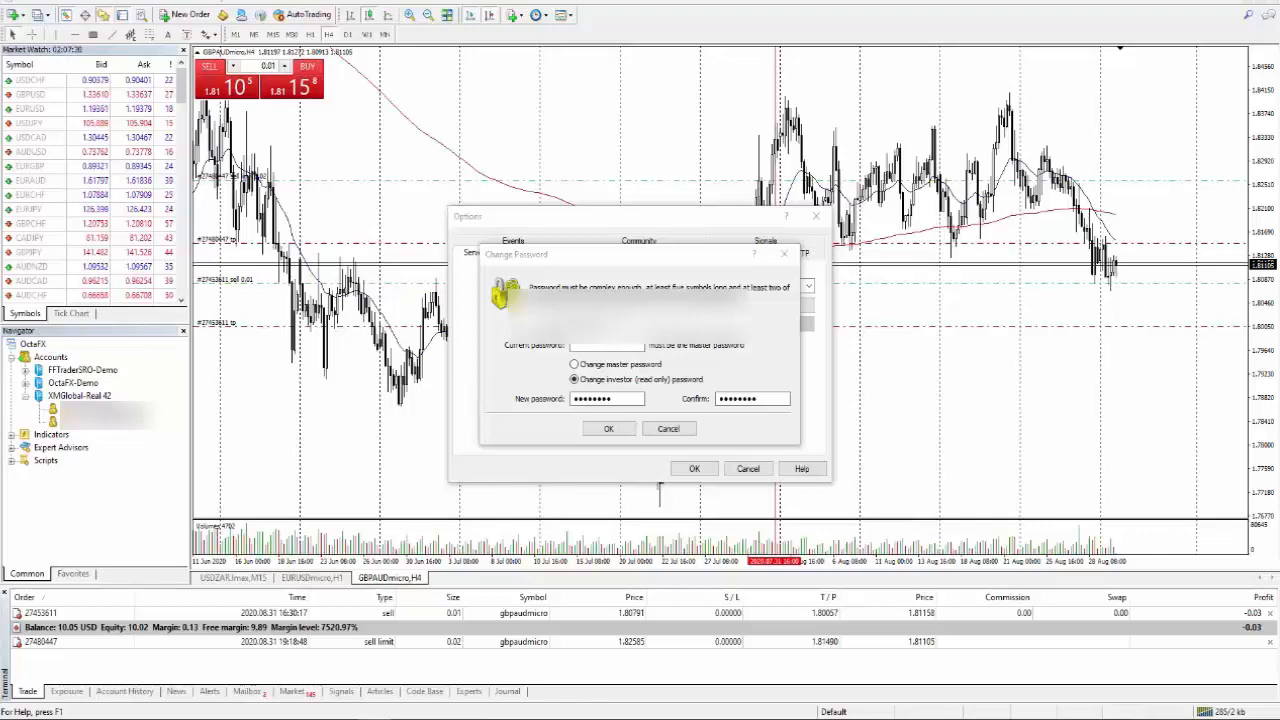
pyautogui.click(757, 399)
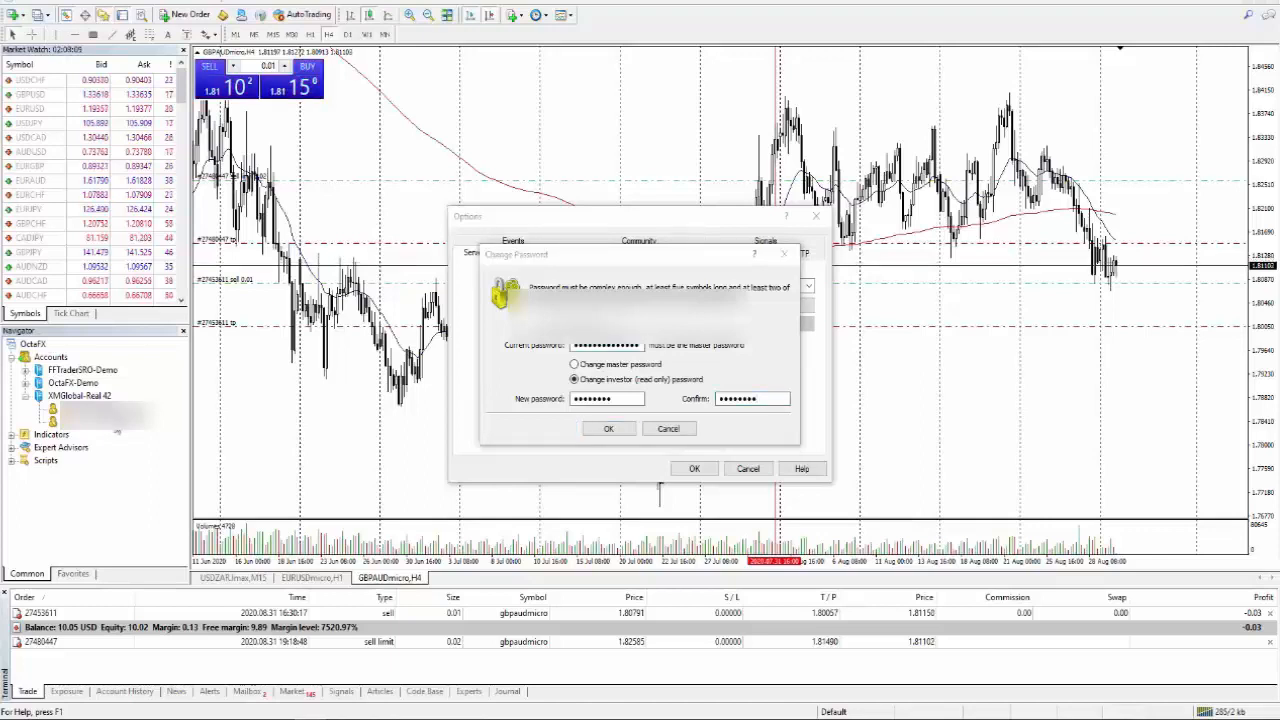
pyautogui.click(621, 431)
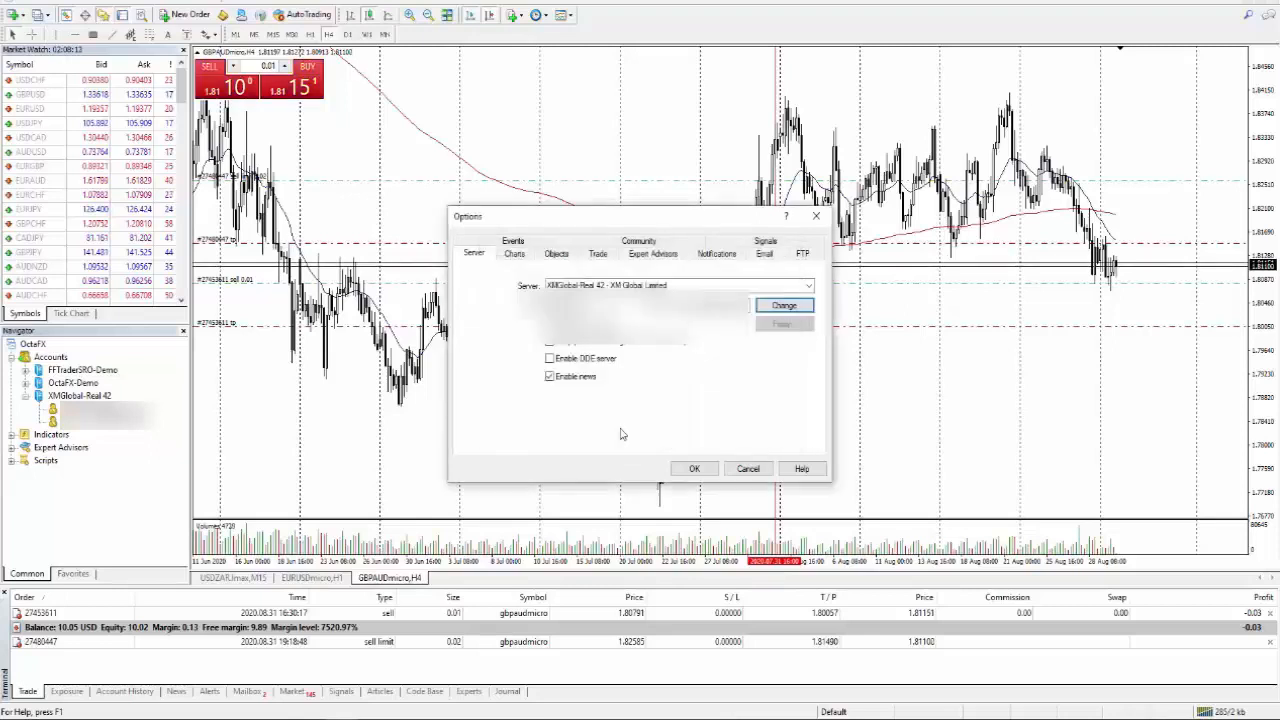
pyautogui.click(706, 469)
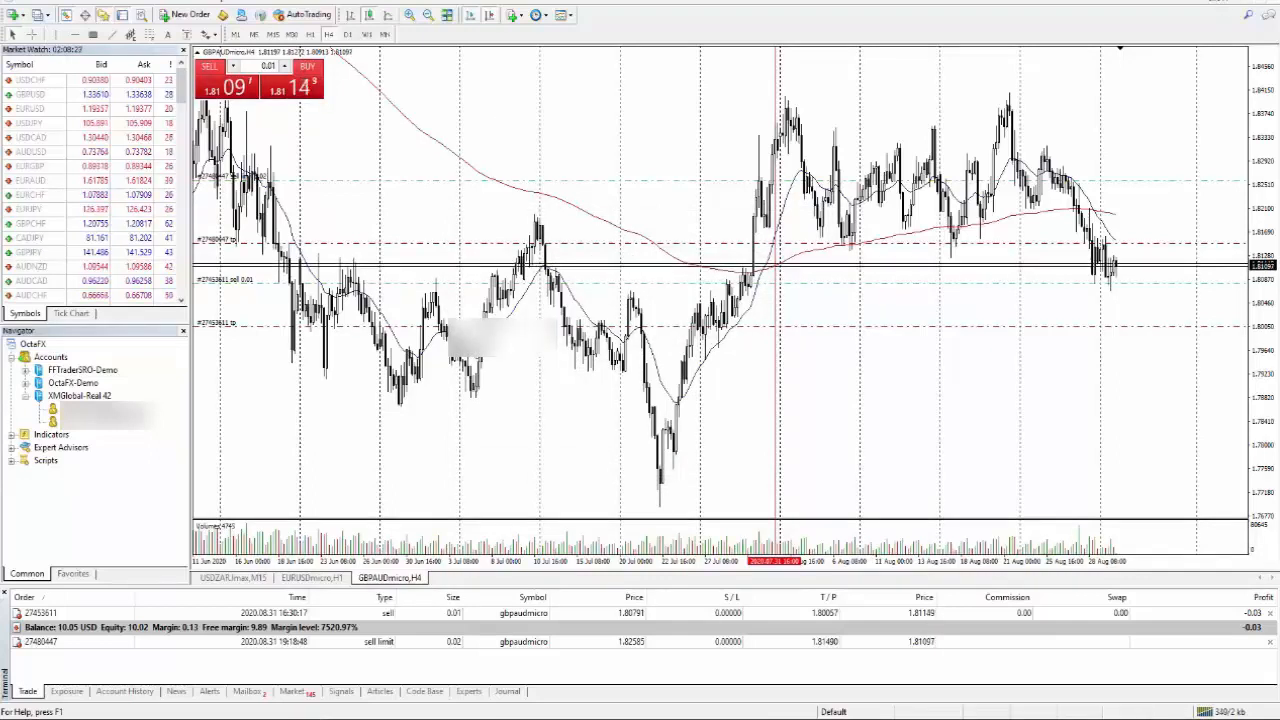
# - Switch back to Myfxbook in the browser and copy the account's authorization password
pyautogui.hotkey('alt', 'Tab')
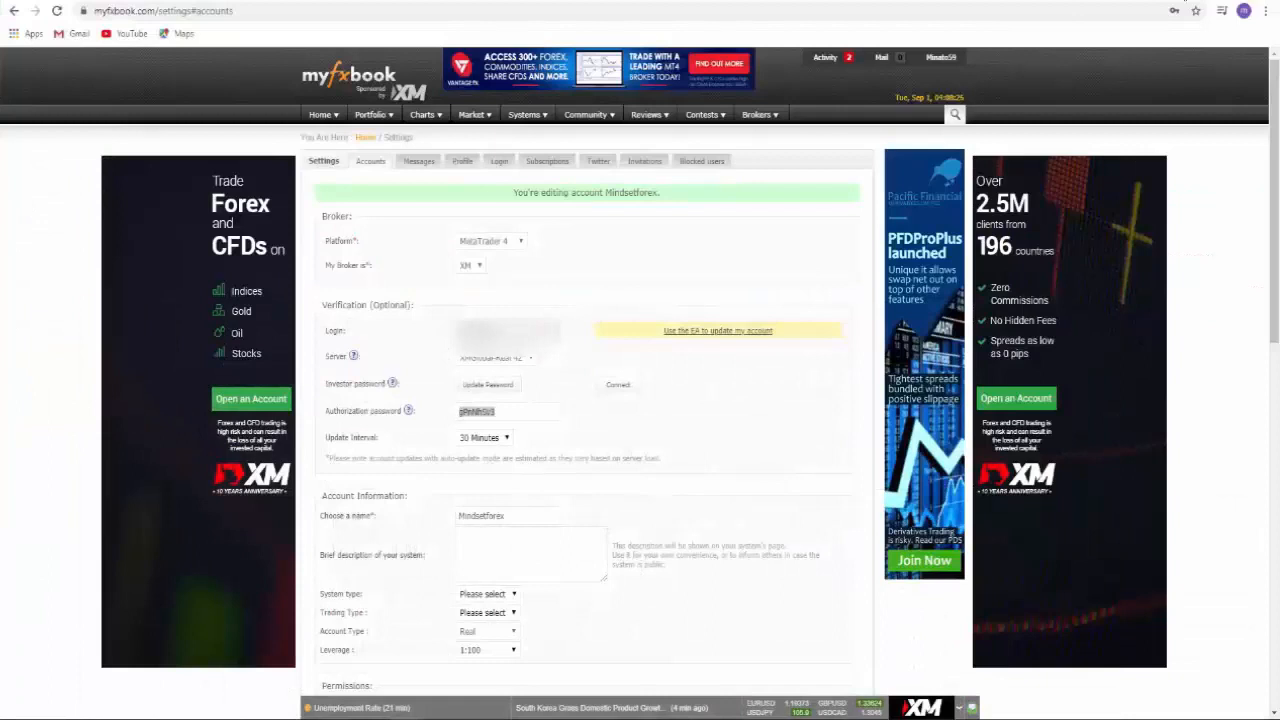
pyautogui.rightClick(482, 420)
pyautogui.click(508, 425)
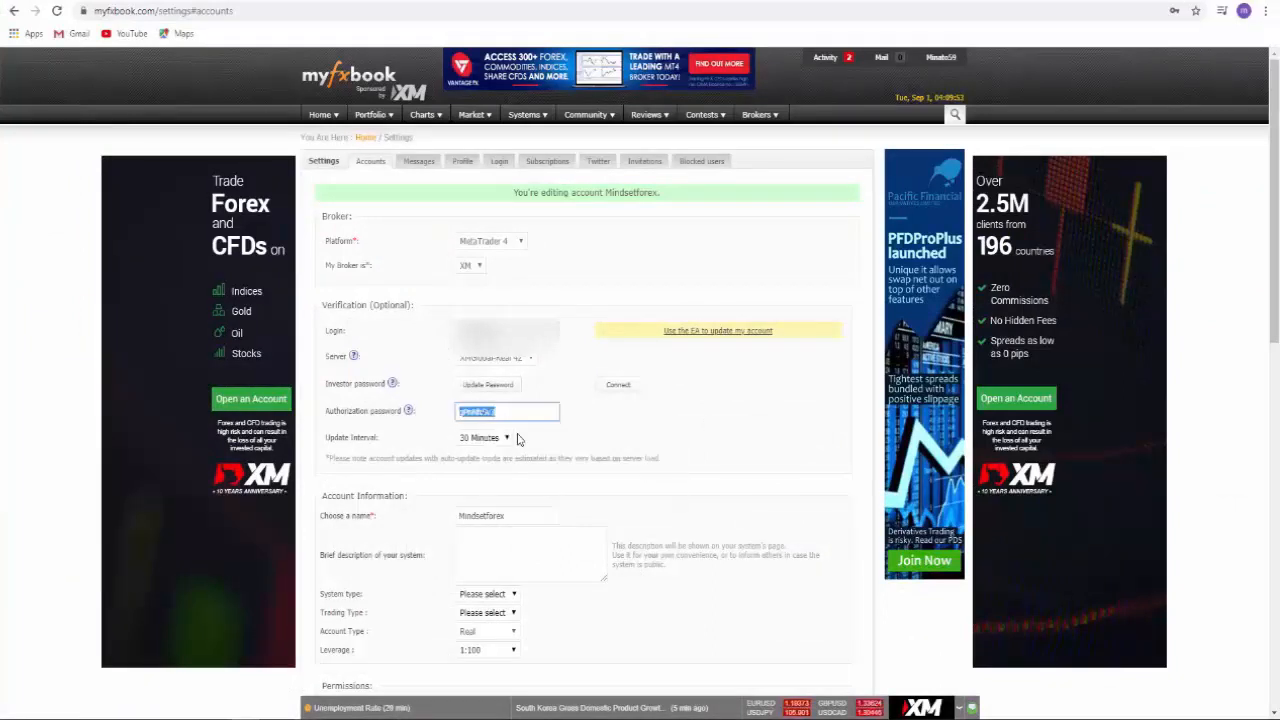
# - Update the investor password with the copied authorization password, save it, and connect the account
pyautogui.click(490, 385)
pyautogui.click(584, 182)
pyautogui.hotkey('ctrl', 'v')
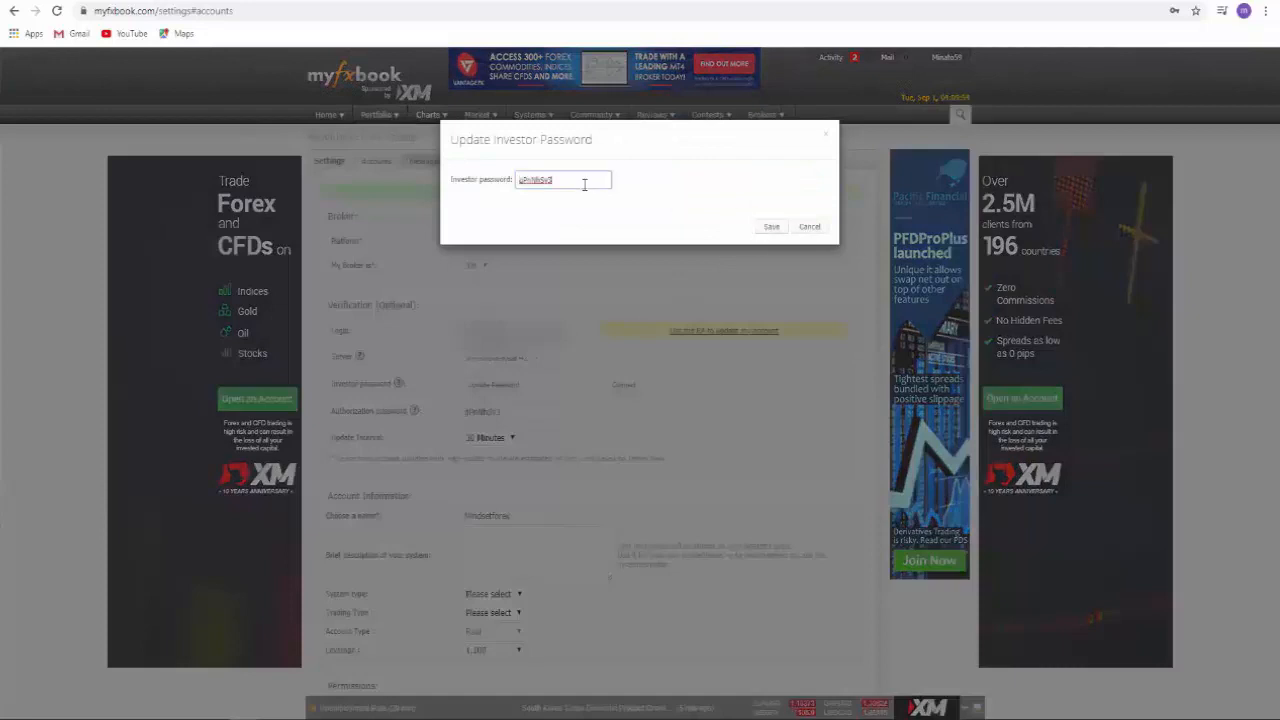
pyautogui.click(772, 228)
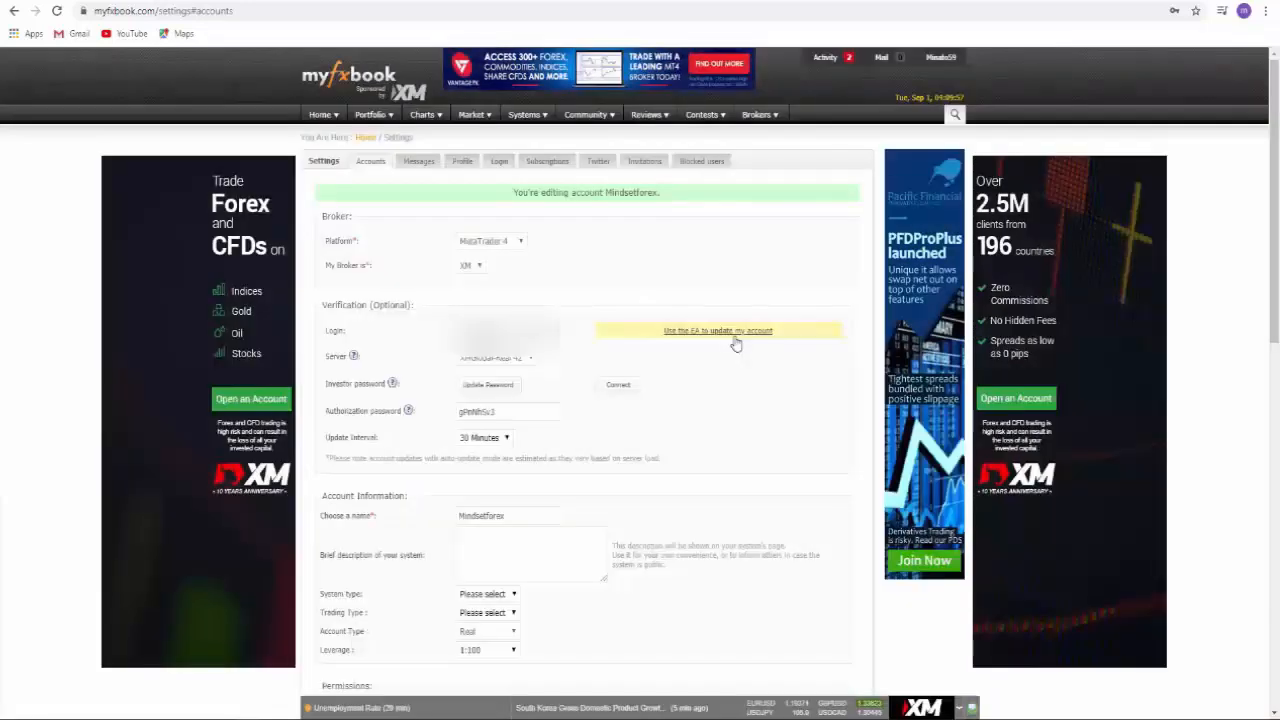
pyautogui.click(617, 393)
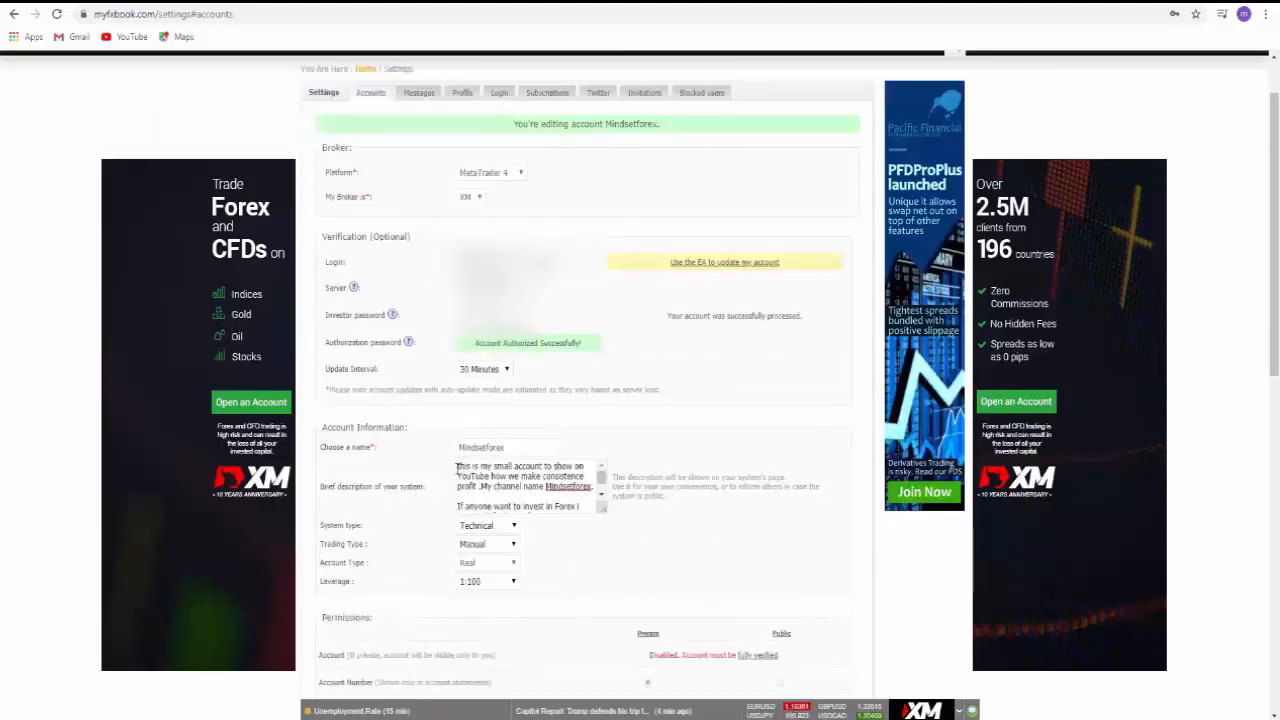
# - Highlight and read through both paragraphs of the system's brief description
pyautogui.click(461, 467)
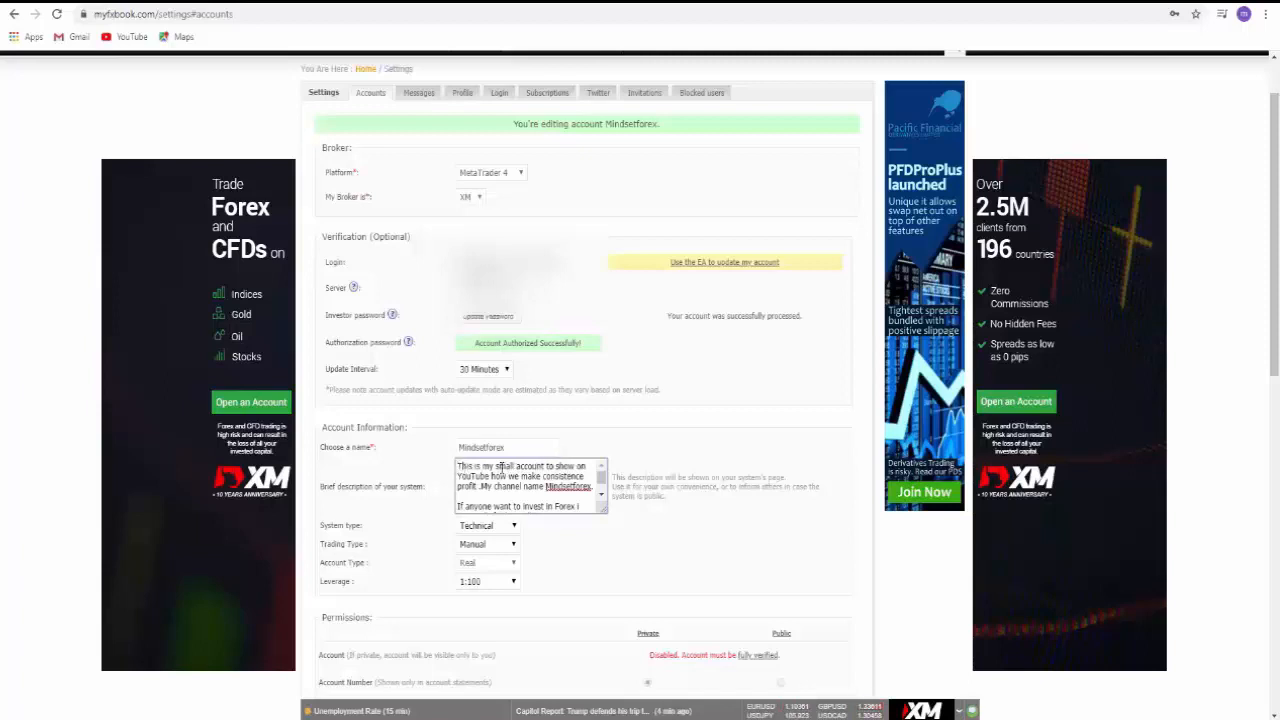
pyautogui.moveTo(457, 467); pyautogui.dragTo(594, 487)
pyautogui.scroll(-1, 507, 503)
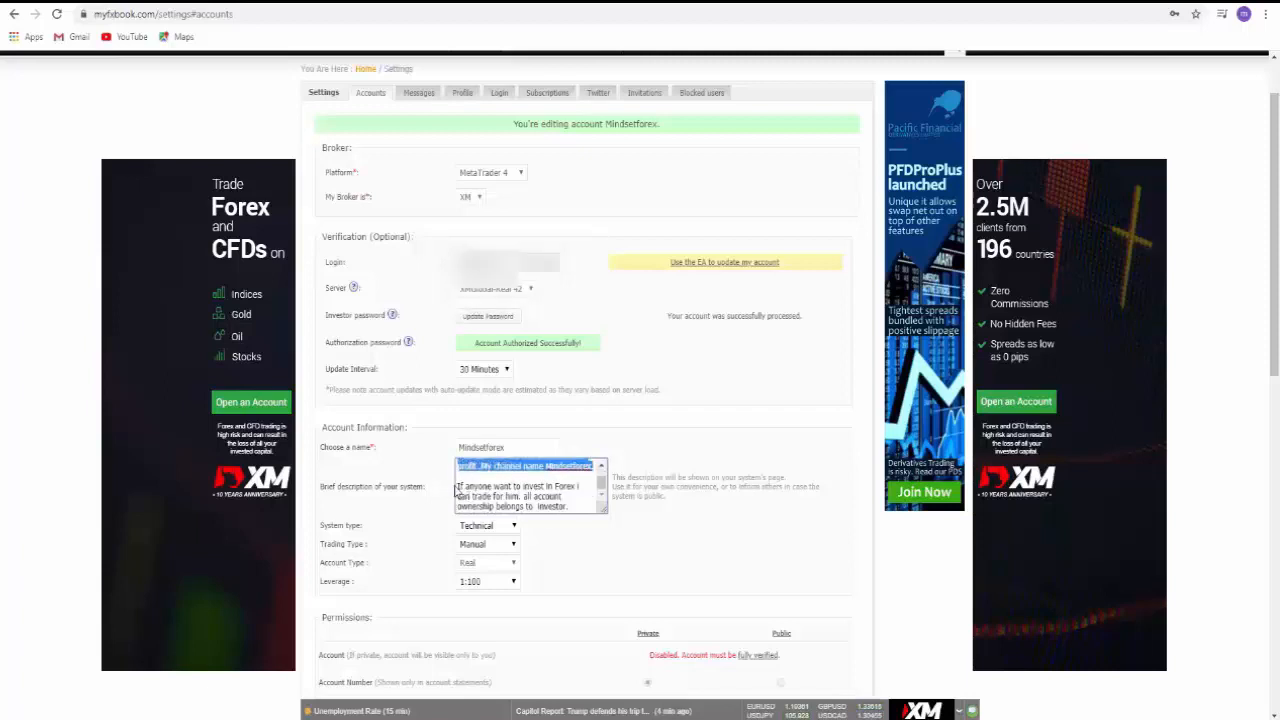
pyautogui.moveTo(456, 488); pyautogui.dragTo(580, 507)
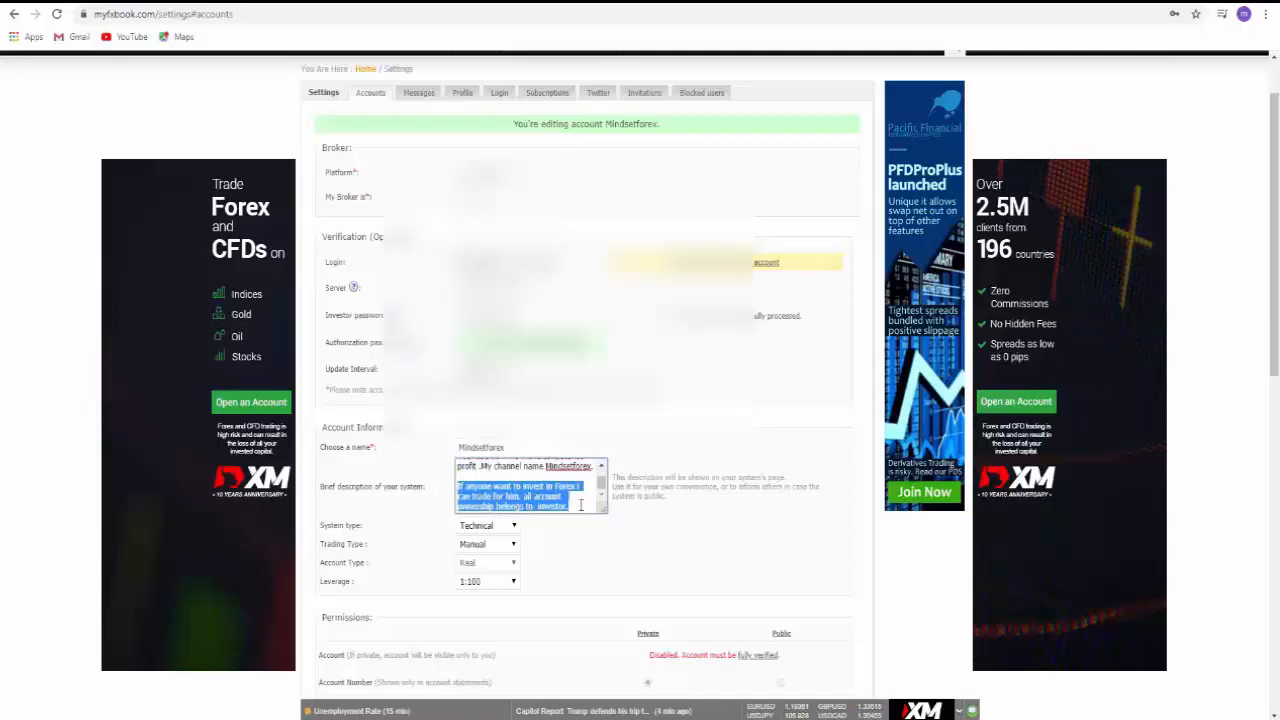
pyautogui.click(590, 556)
# - Set the system type to Technical and the trading type to Manual
pyautogui.click(514, 528)
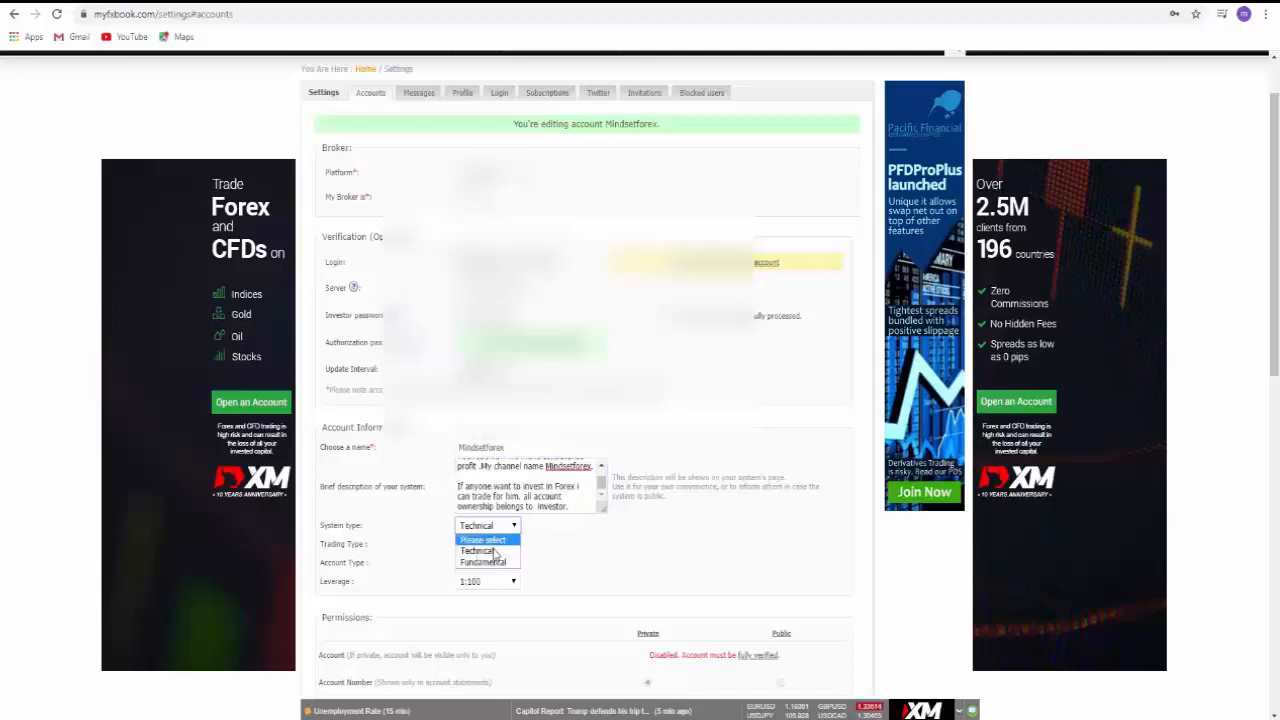
pyautogui.click(498, 552)
pyautogui.click(498, 546)
pyautogui.click(494, 571)
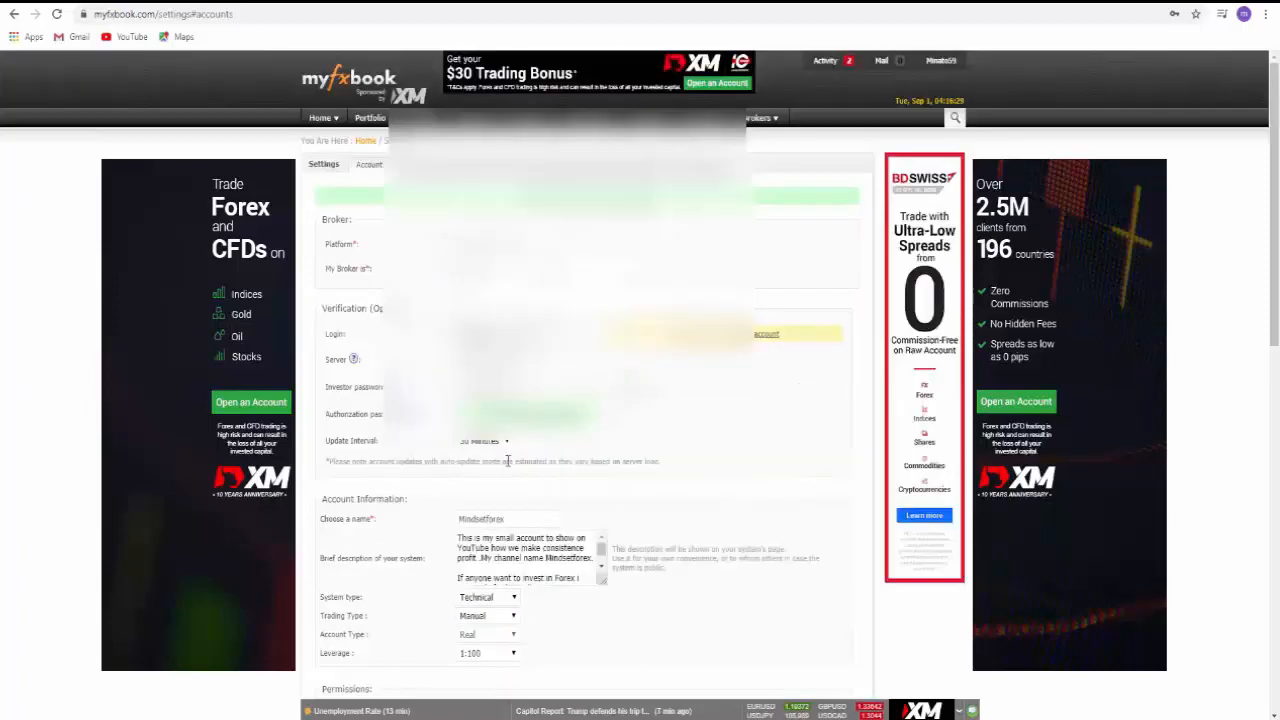
# - Set the Account and Balance permissions to Public
pyautogui.scroll(-1, 781, 516)
pyautogui.scroll(-1, 783, 517)
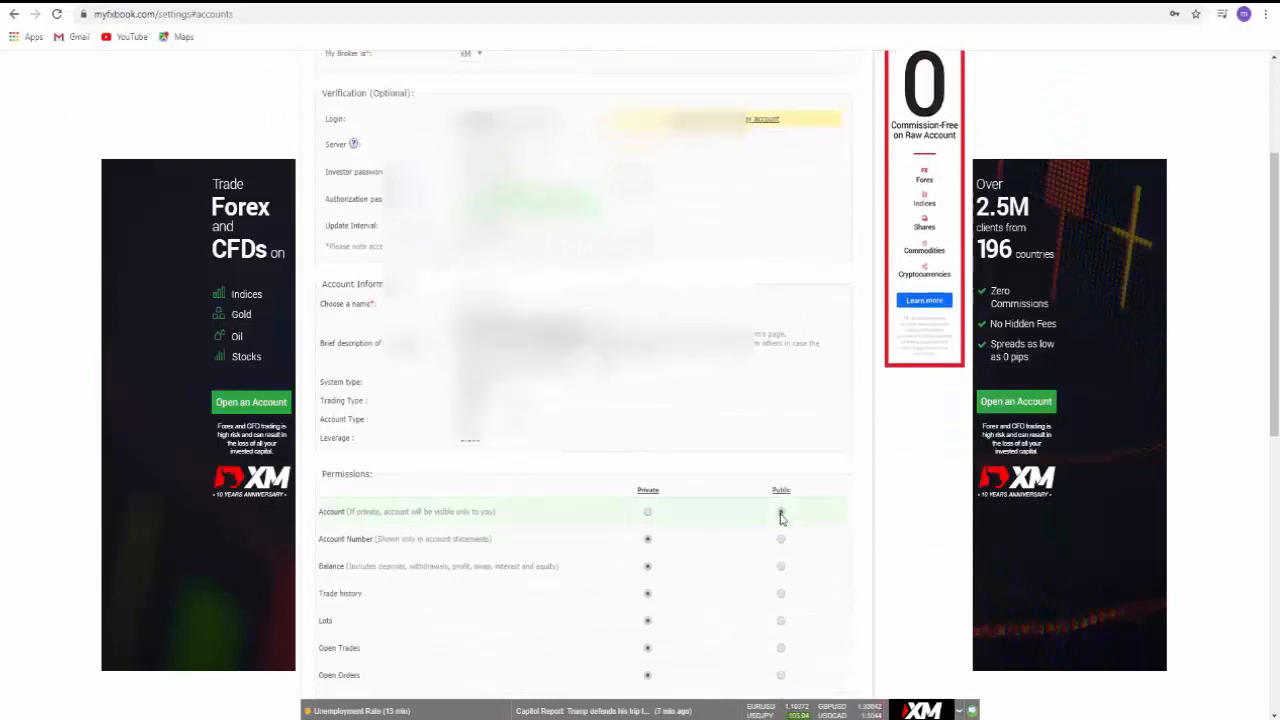
pyautogui.click(648, 513)
pyautogui.click(782, 512)
pyautogui.scroll(-1, 709, 520)
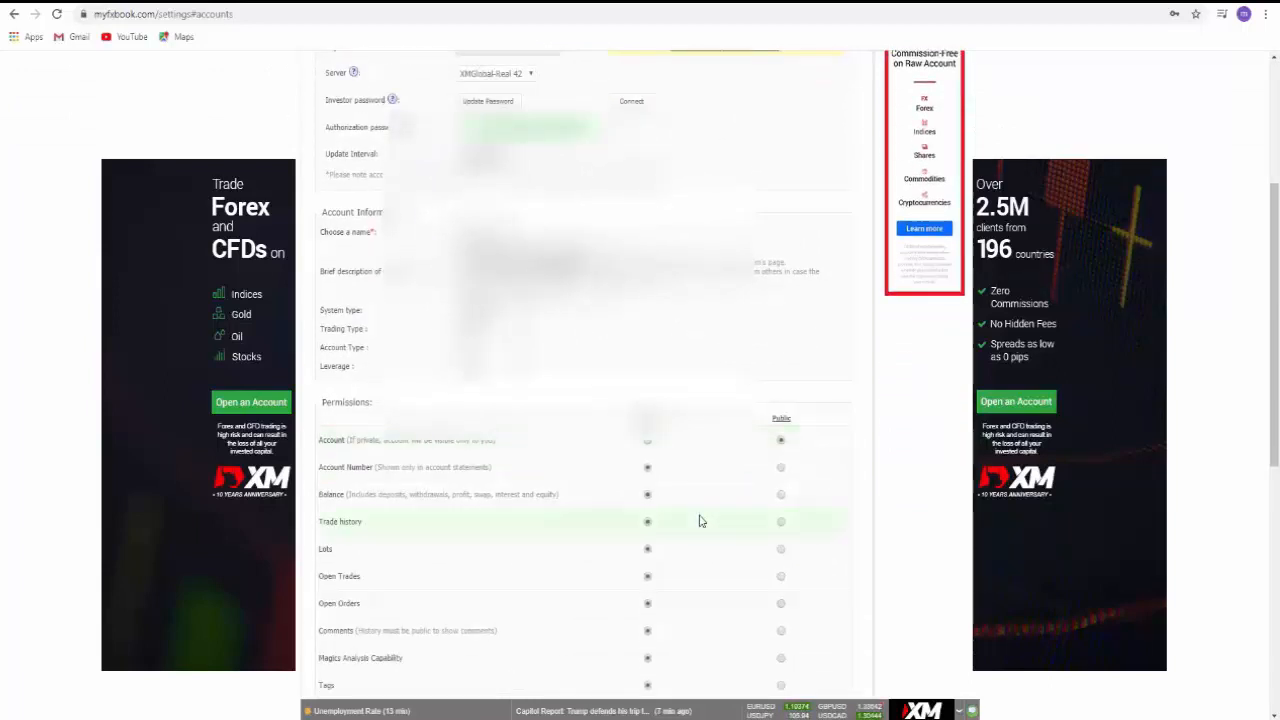
pyautogui.click(782, 494)
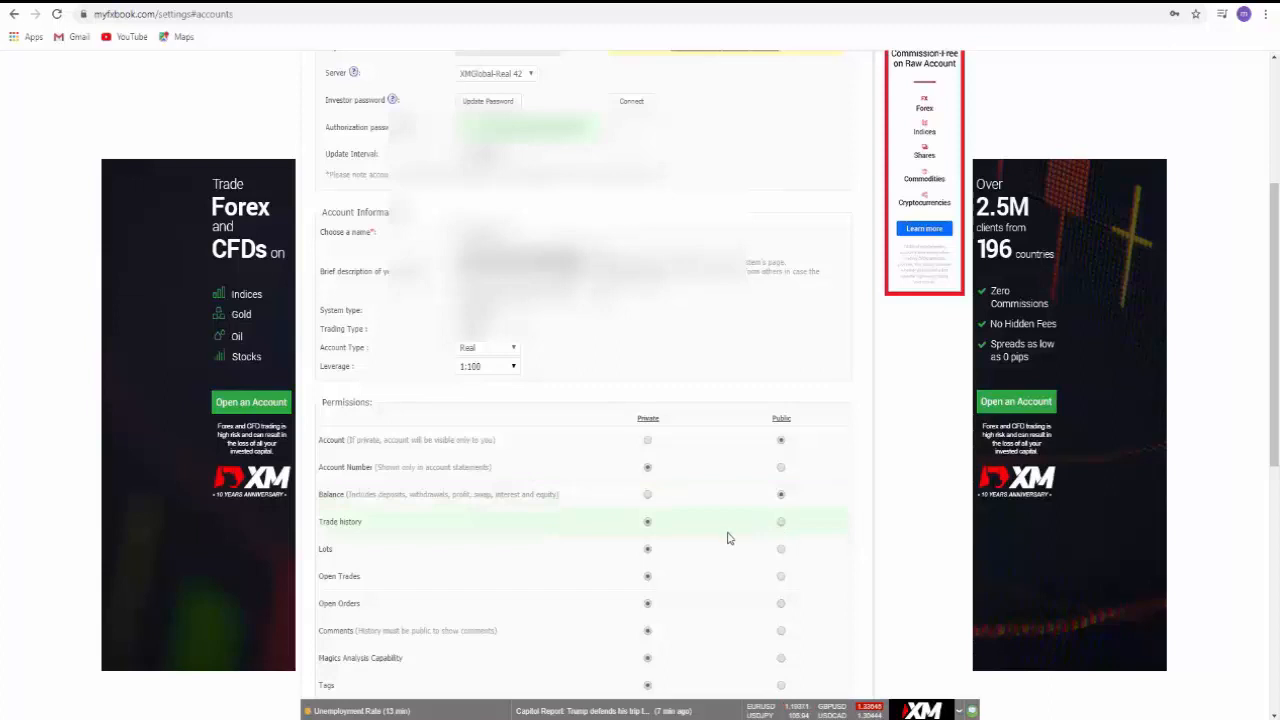
# - Set the Lots and SL/TP permissions to Public and save the account settings
pyautogui.scroll(-1, 729, 536)
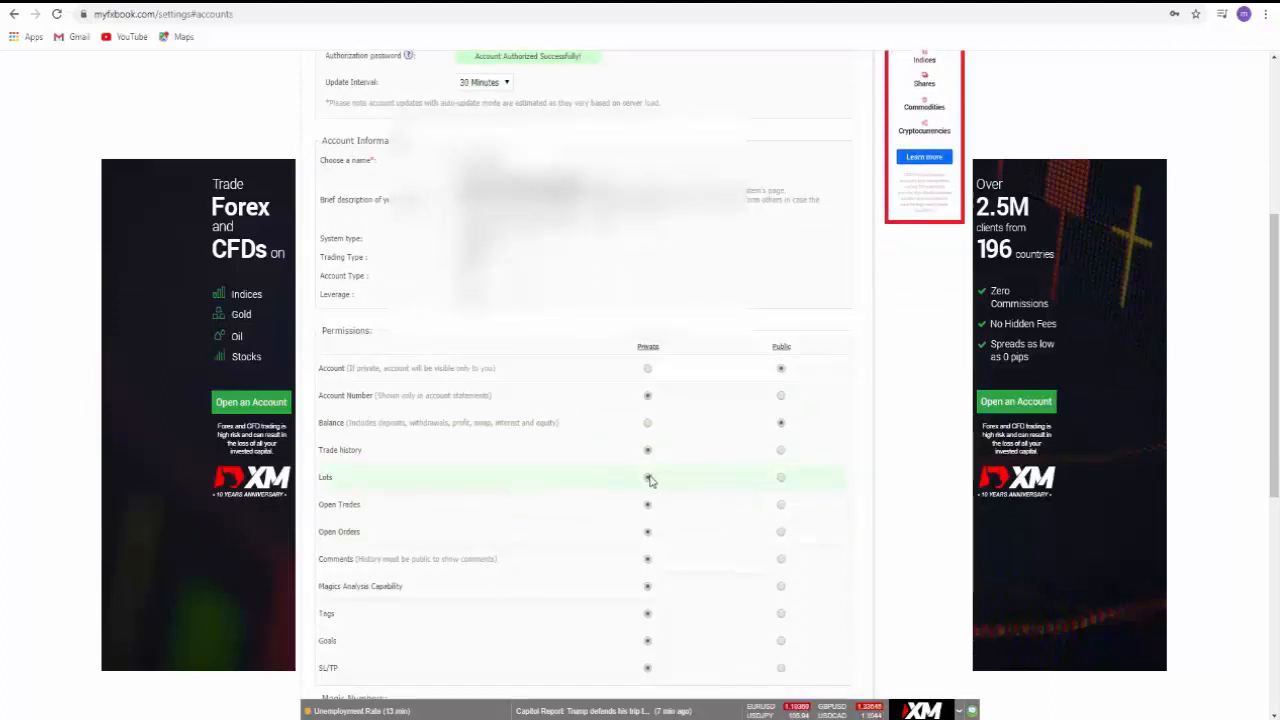
pyautogui.click(781, 478)
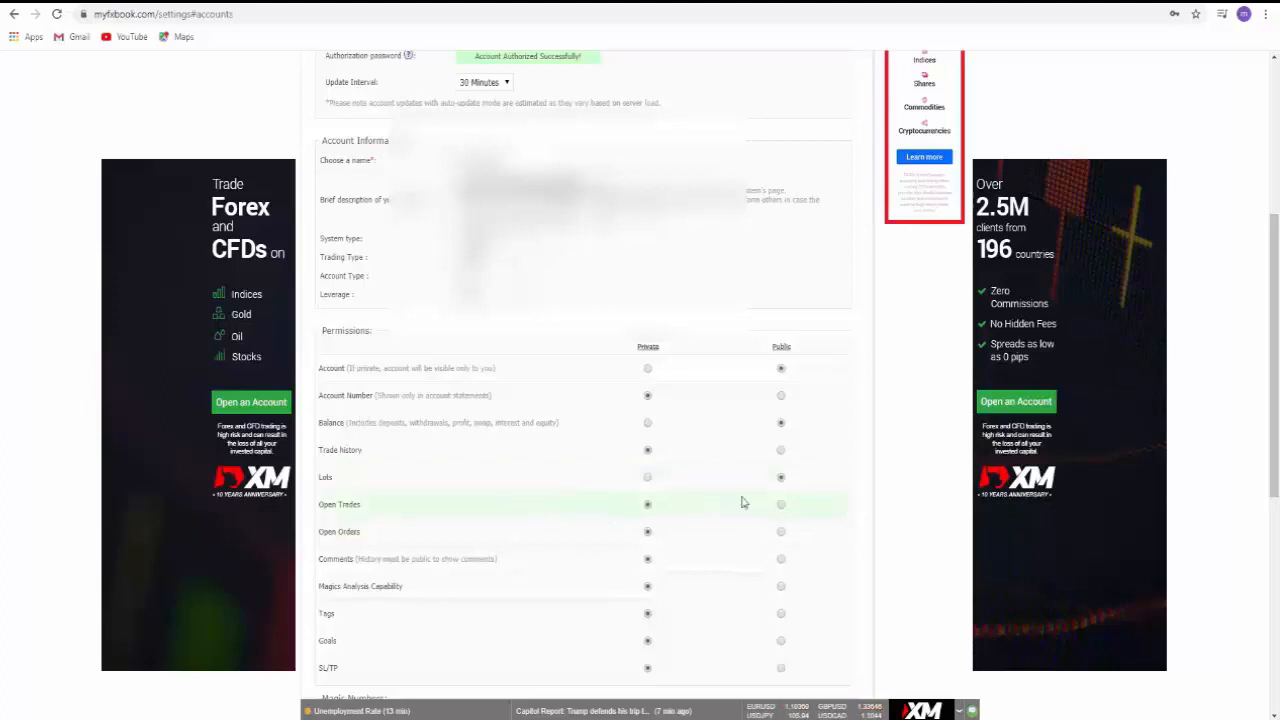
pyautogui.scroll(-1, 742, 503)
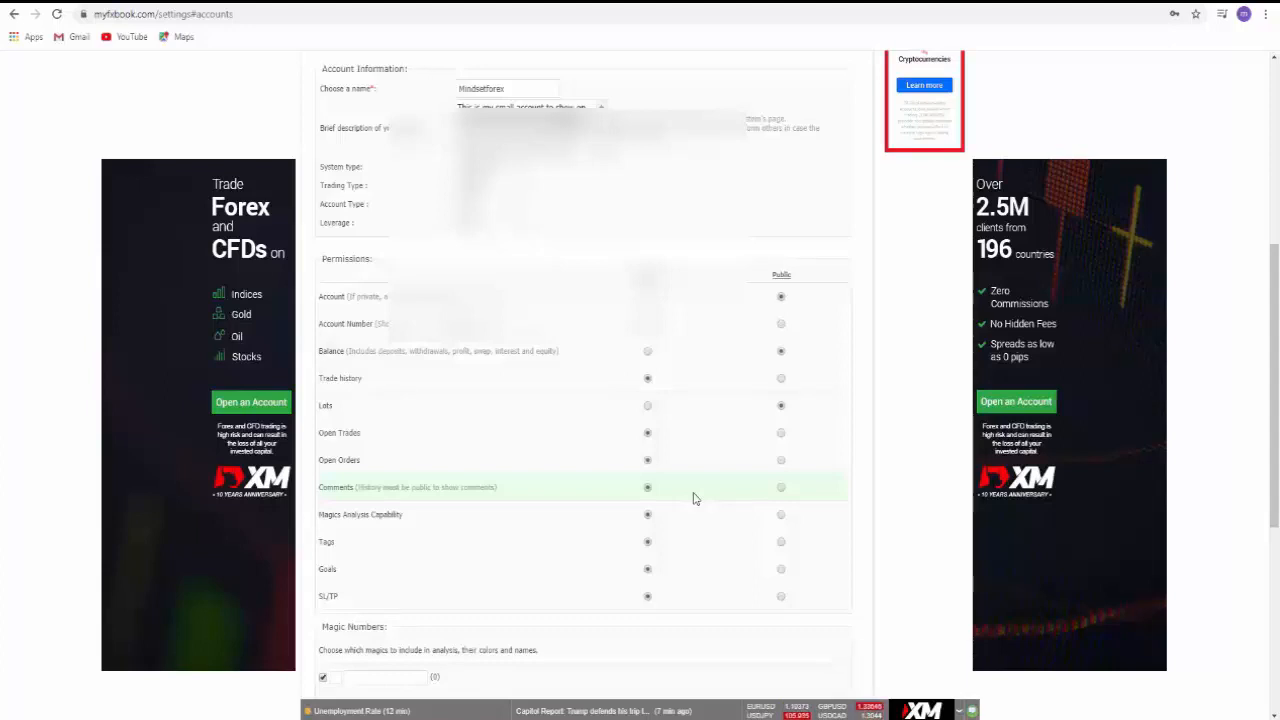
pyautogui.click(781, 596)
pyautogui.scroll(-1, 709, 497)
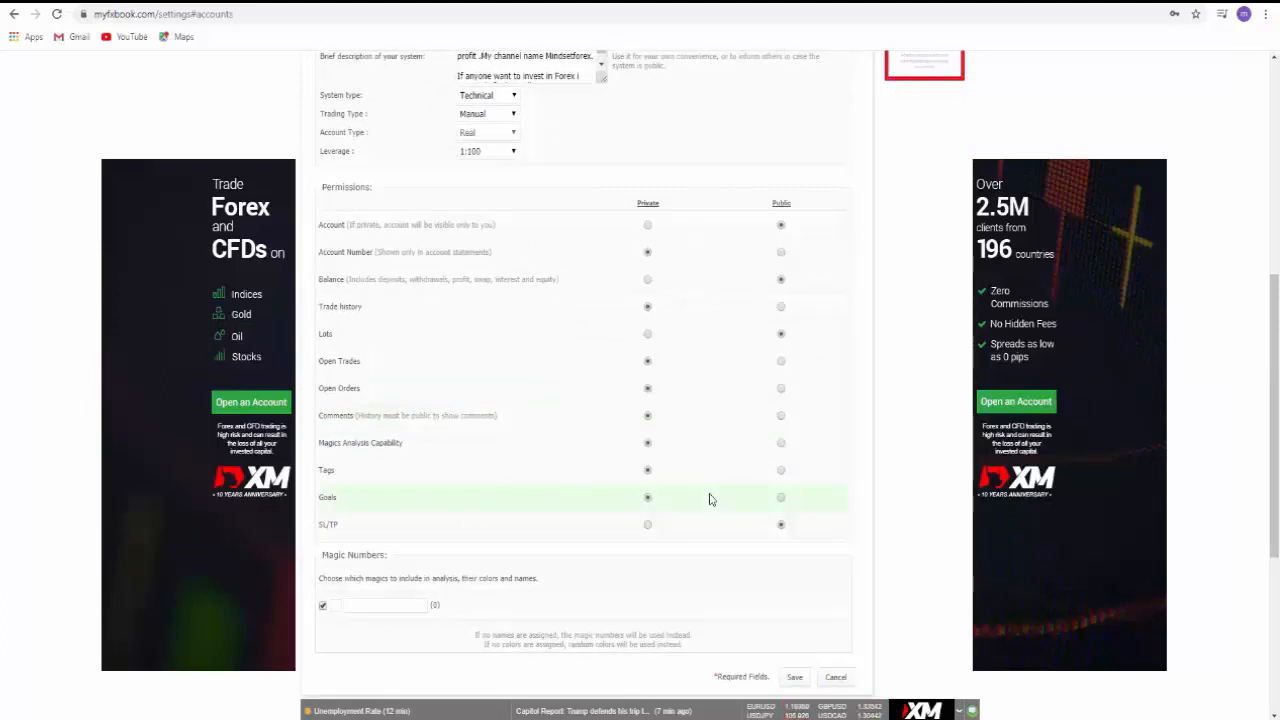
pyautogui.scroll(-1, 709, 497)
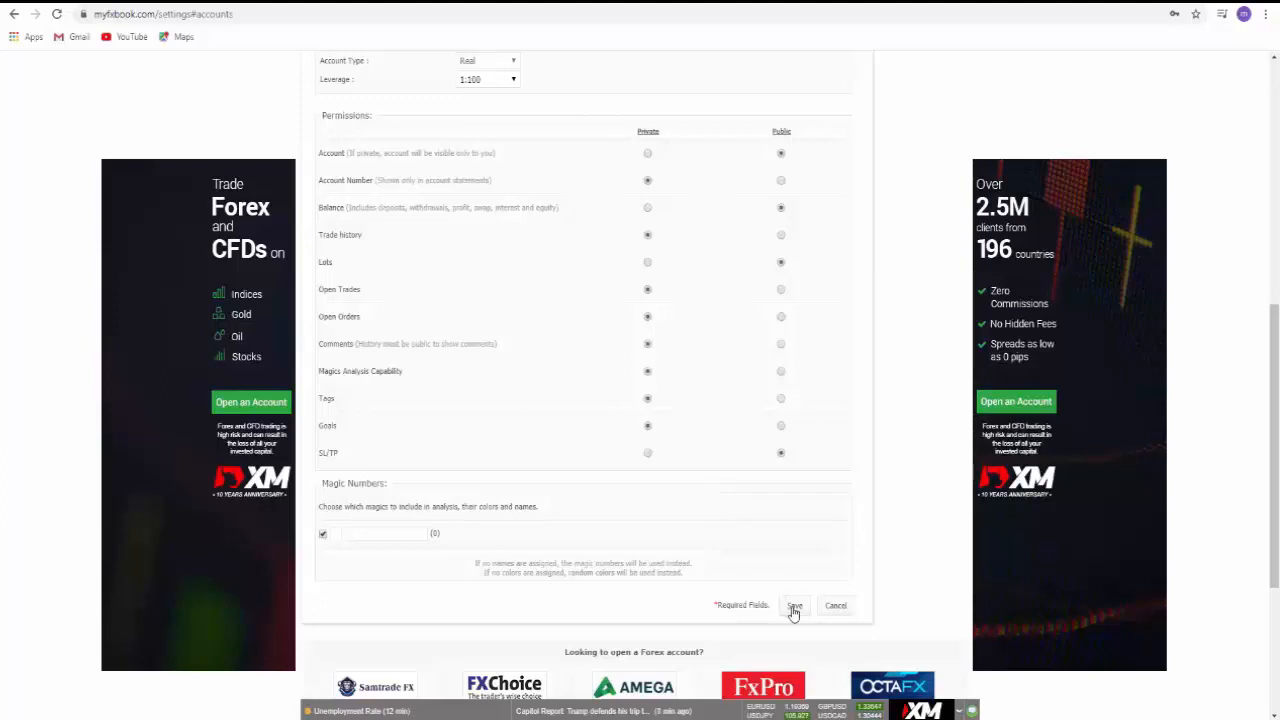
pyautogui.click(794, 605)
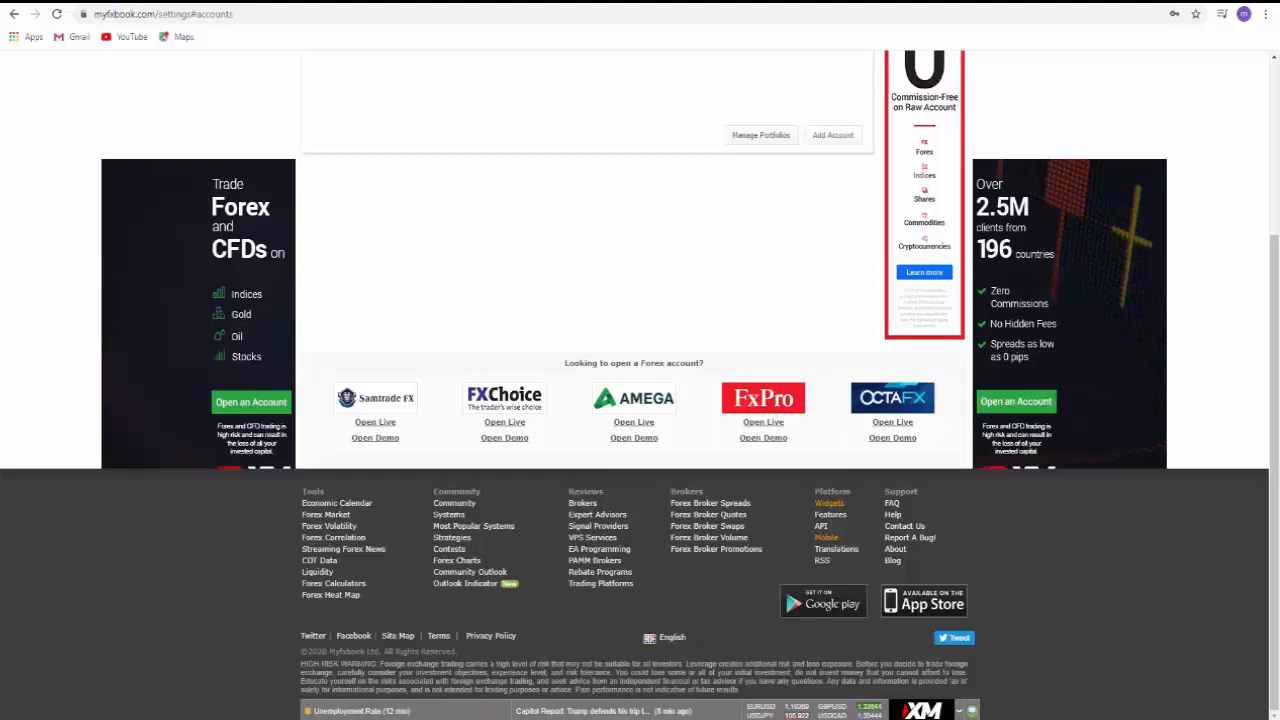
# - Open the Mindsetforex account from the portfolio and look over its statistics page
pyautogui.scroll(3, 380, 300)
pyautogui.moveTo(372, 118)
pyautogui.click(387, 140)
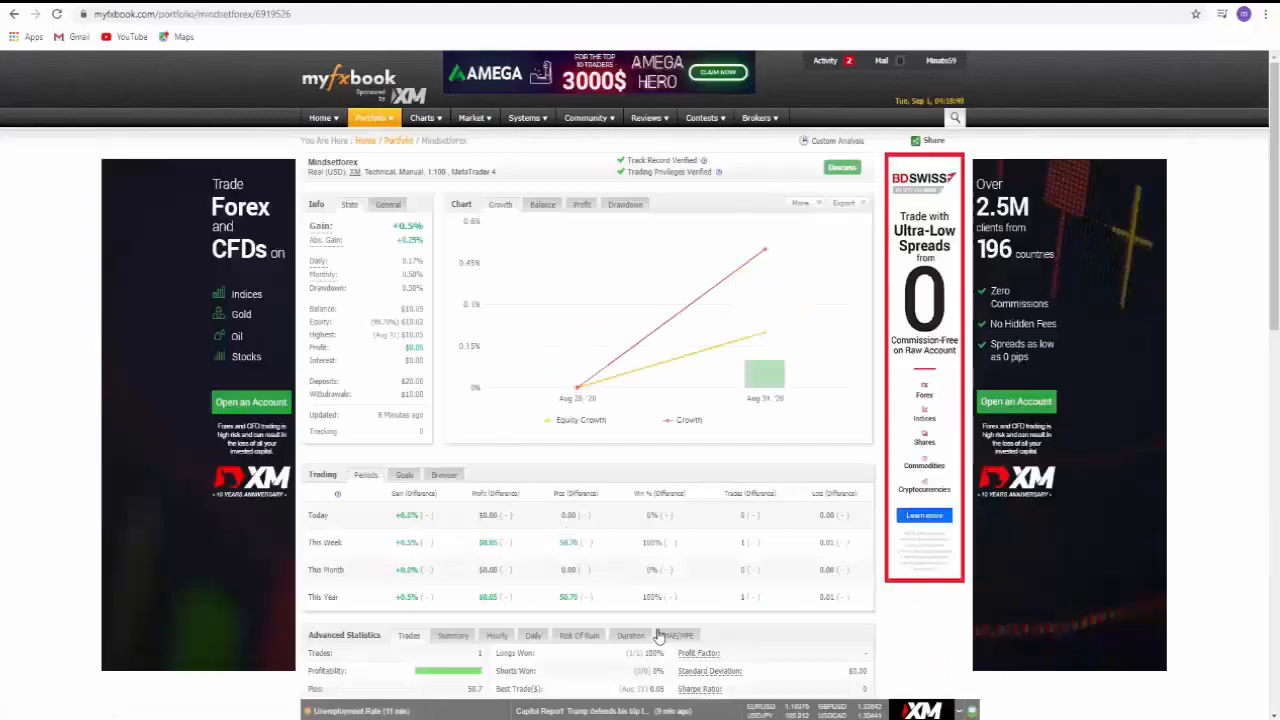
pyautogui.scroll(-3, 640, 640)
pyautogui.scroll(1, 661, 617)
pyautogui.scroll(2, 661, 617)
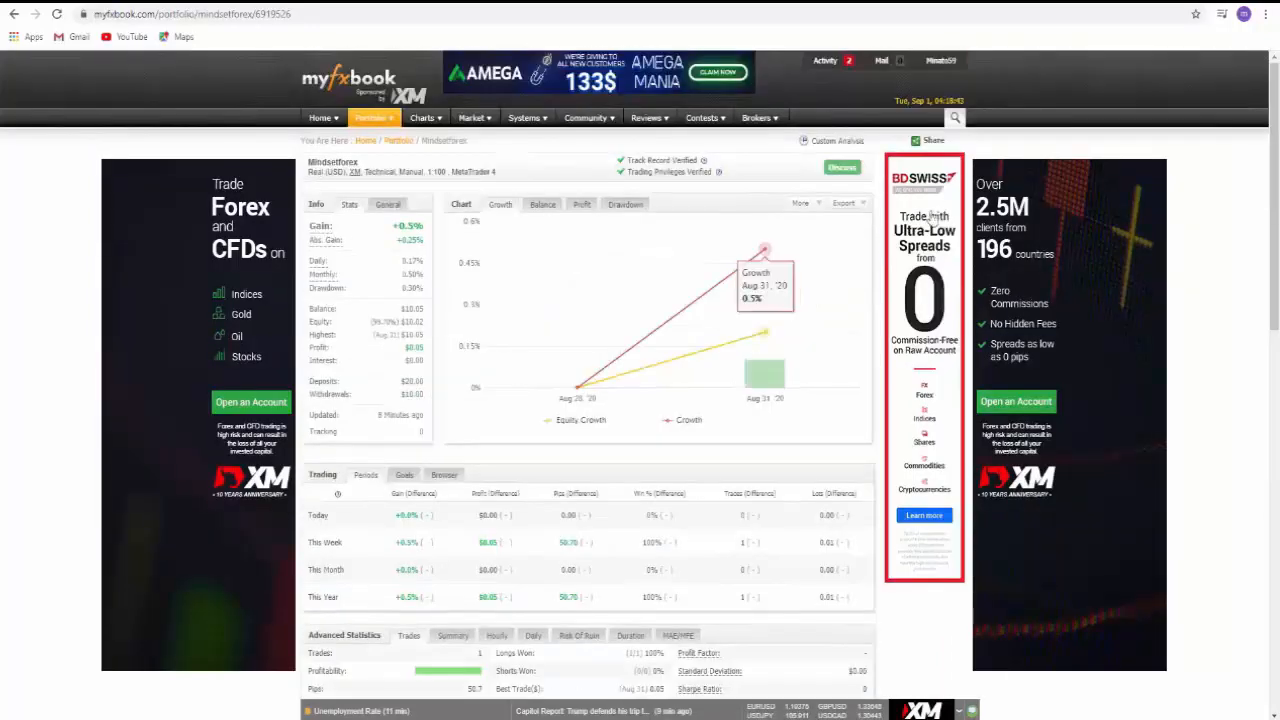
# - Open the sharing options for the account page and copy its system URL
pyautogui.click(938, 148)
pyautogui.click(878, 216)
pyautogui.hotkey('ctrl', 'c')
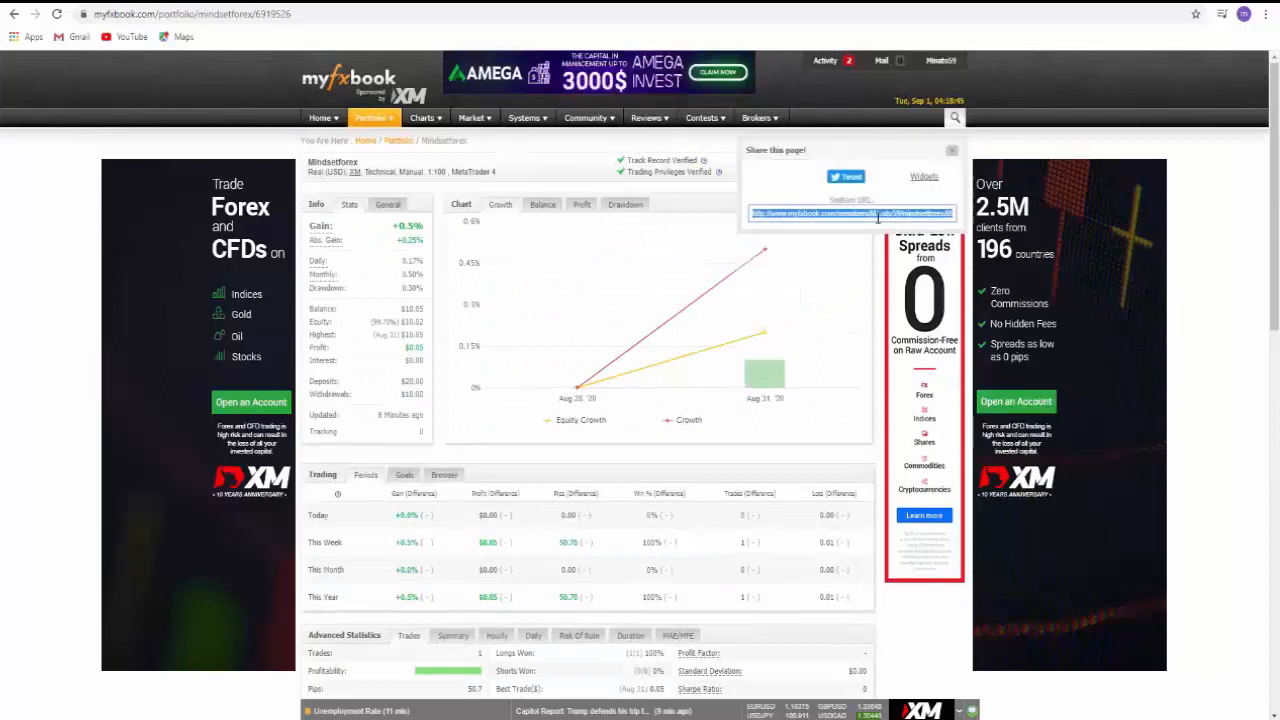
# - Open the copied system URL in a new incognito window, dismiss the advertisement, and review the account's public statistics
pyautogui.click(1261, 14)
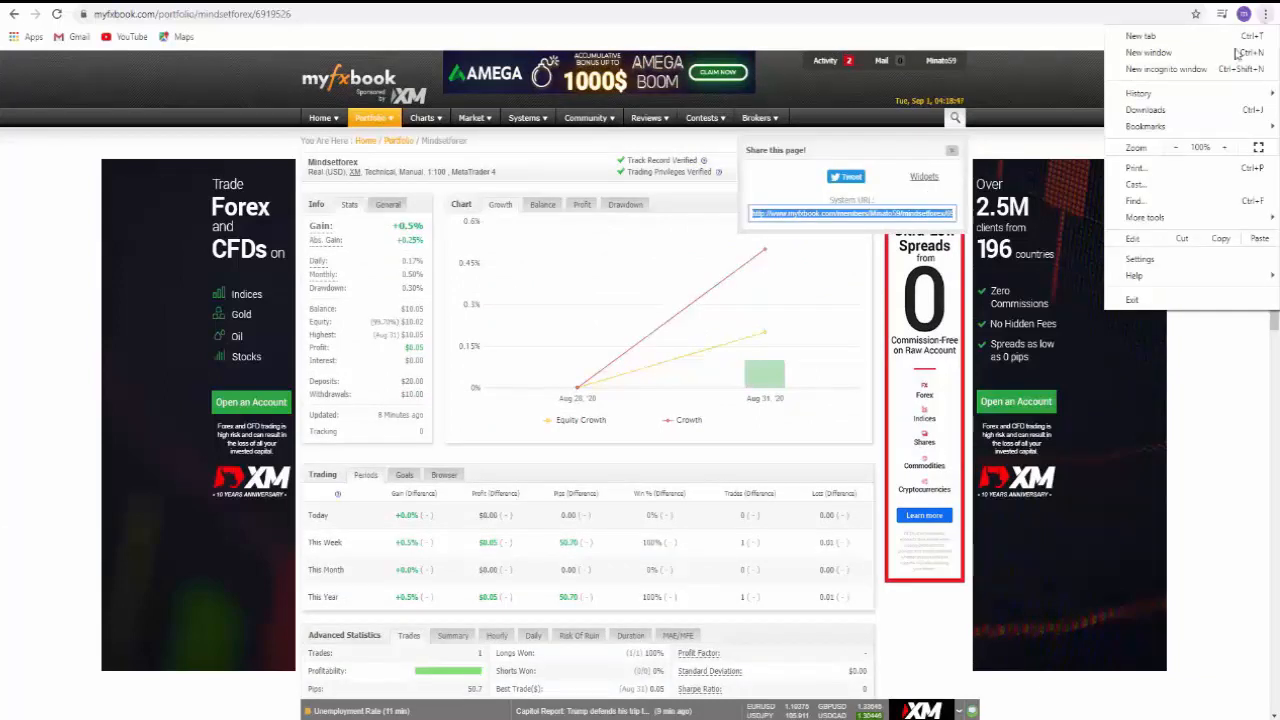
pyautogui.click(1170, 72)
pyautogui.hotkey('ctrl', 'v')
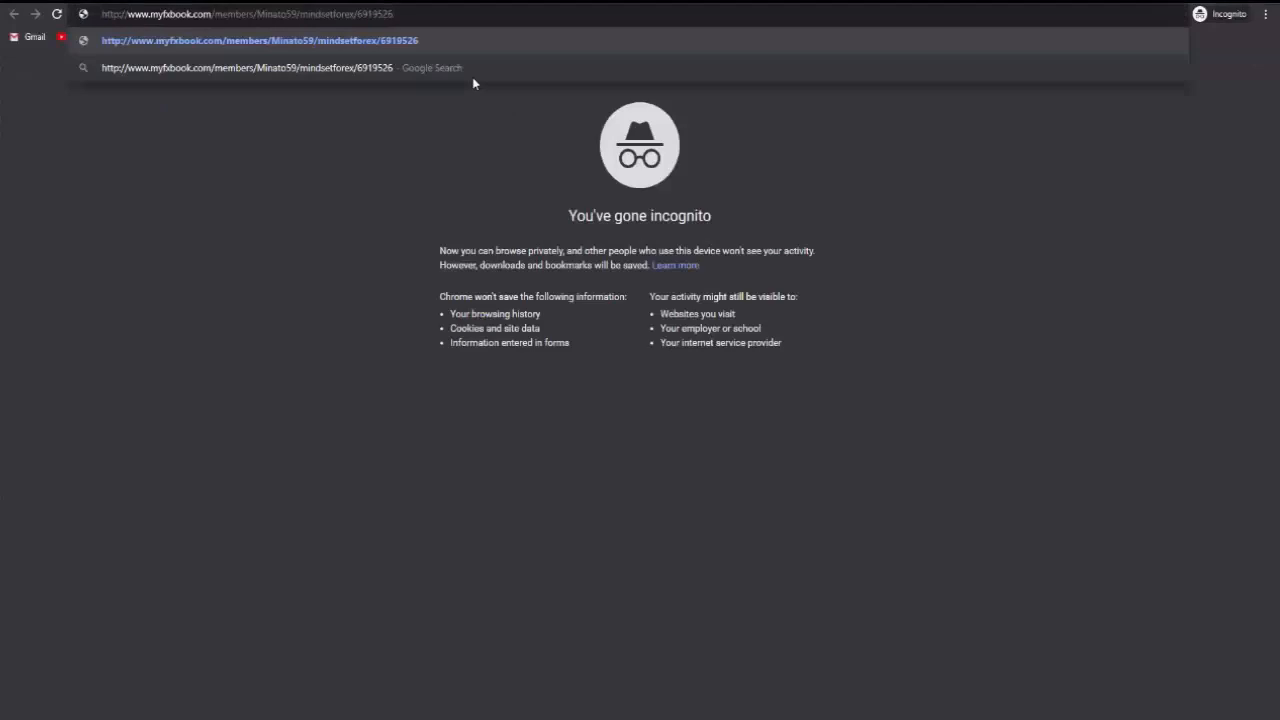
pyautogui.press('Return')
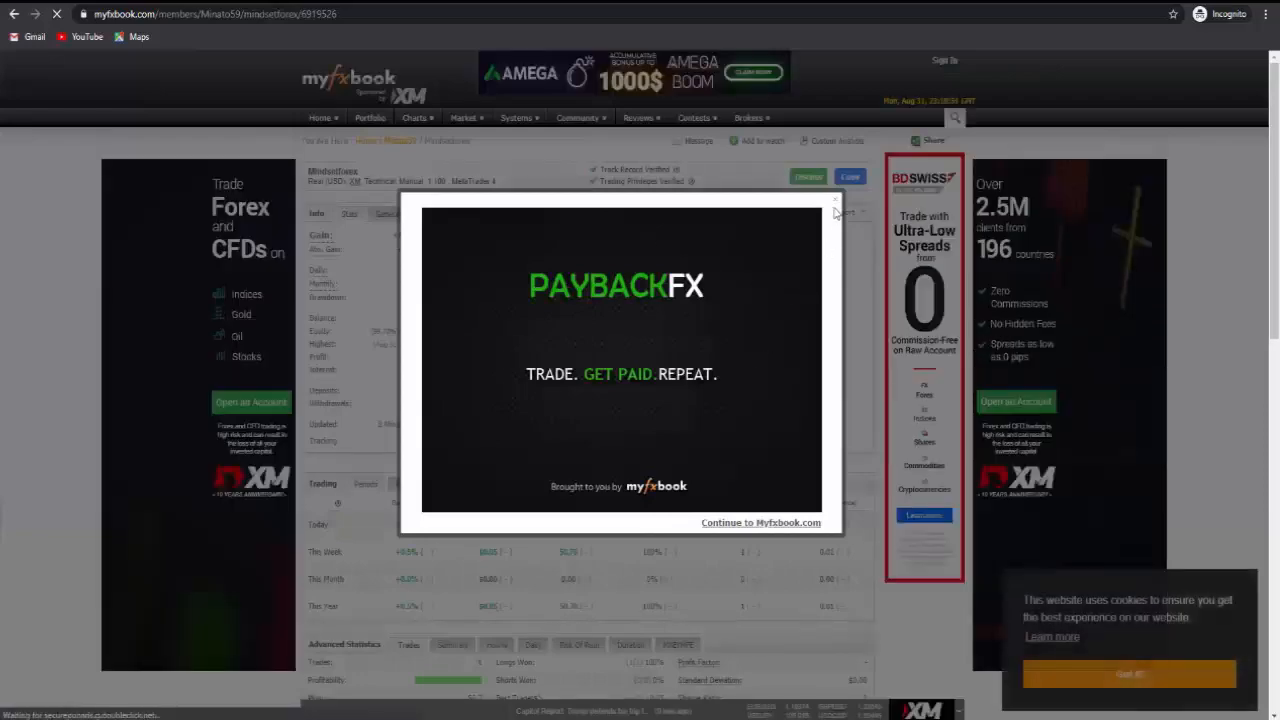
pyautogui.click(835, 200)
pyautogui.scroll(-6, 843, 304)
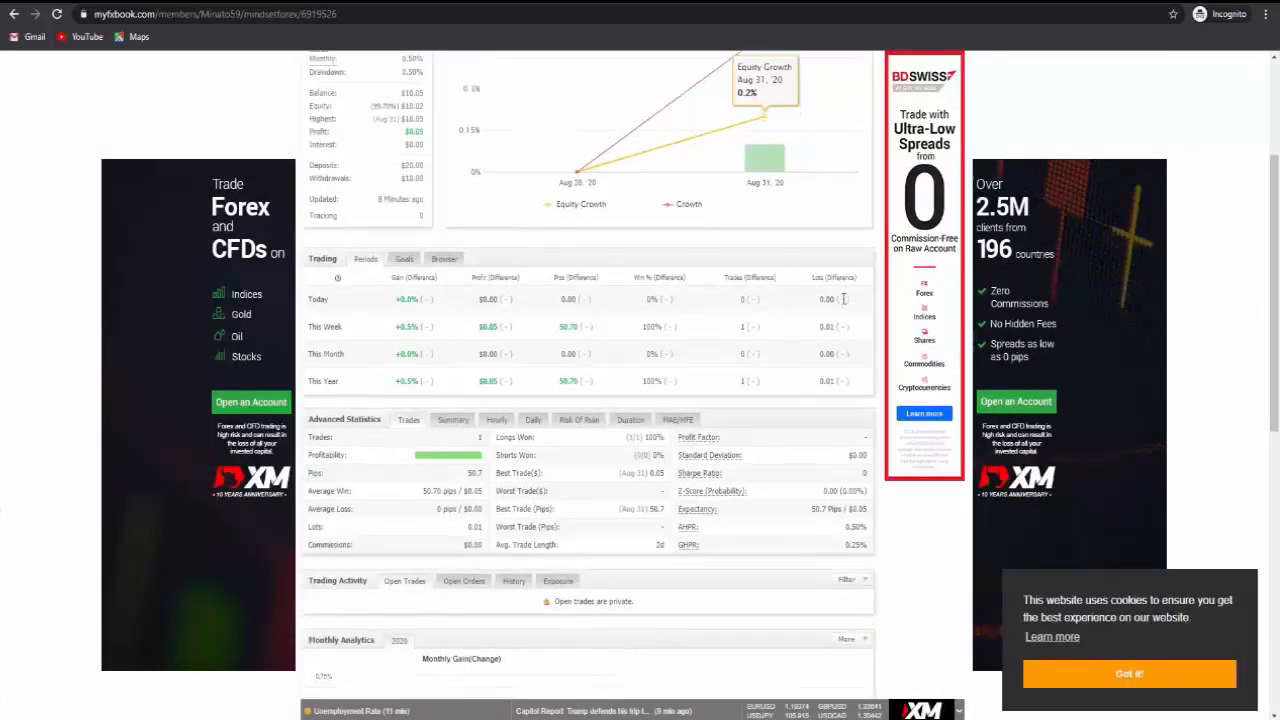
pyautogui.scroll(-2, 843, 304)
pyautogui.scroll(4, 843, 304)
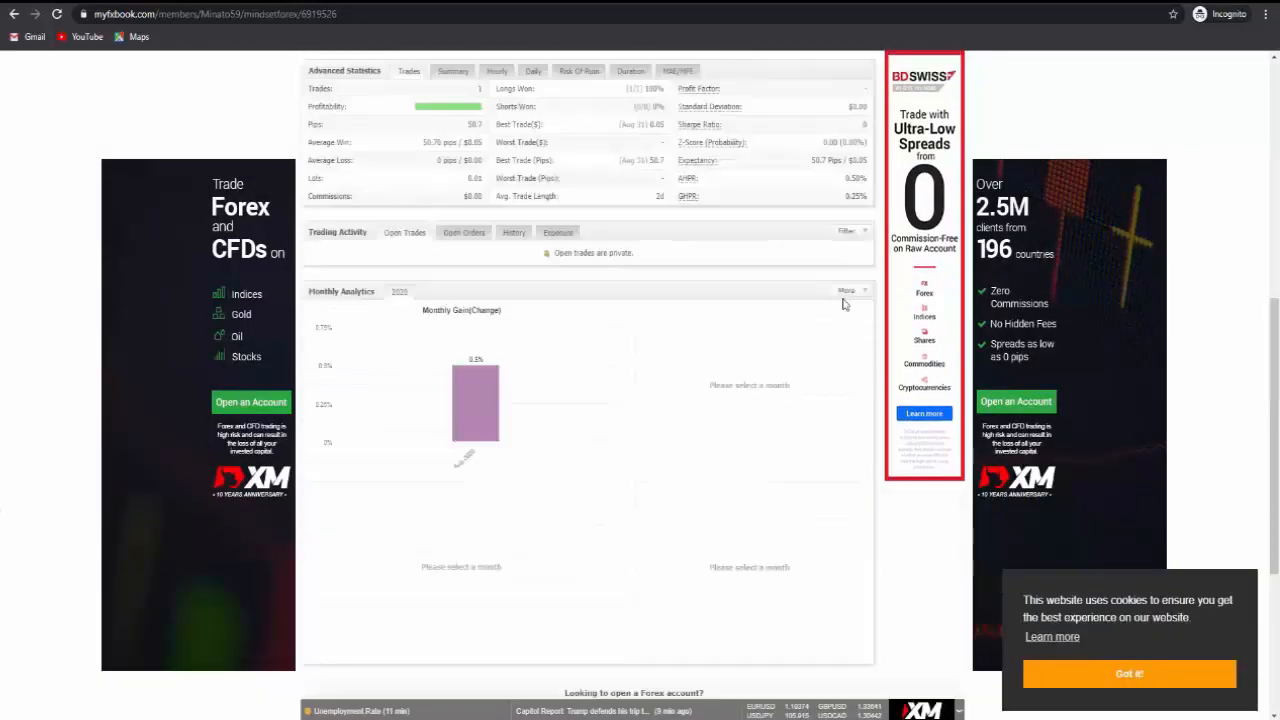
pyautogui.scroll(5, 843, 304)
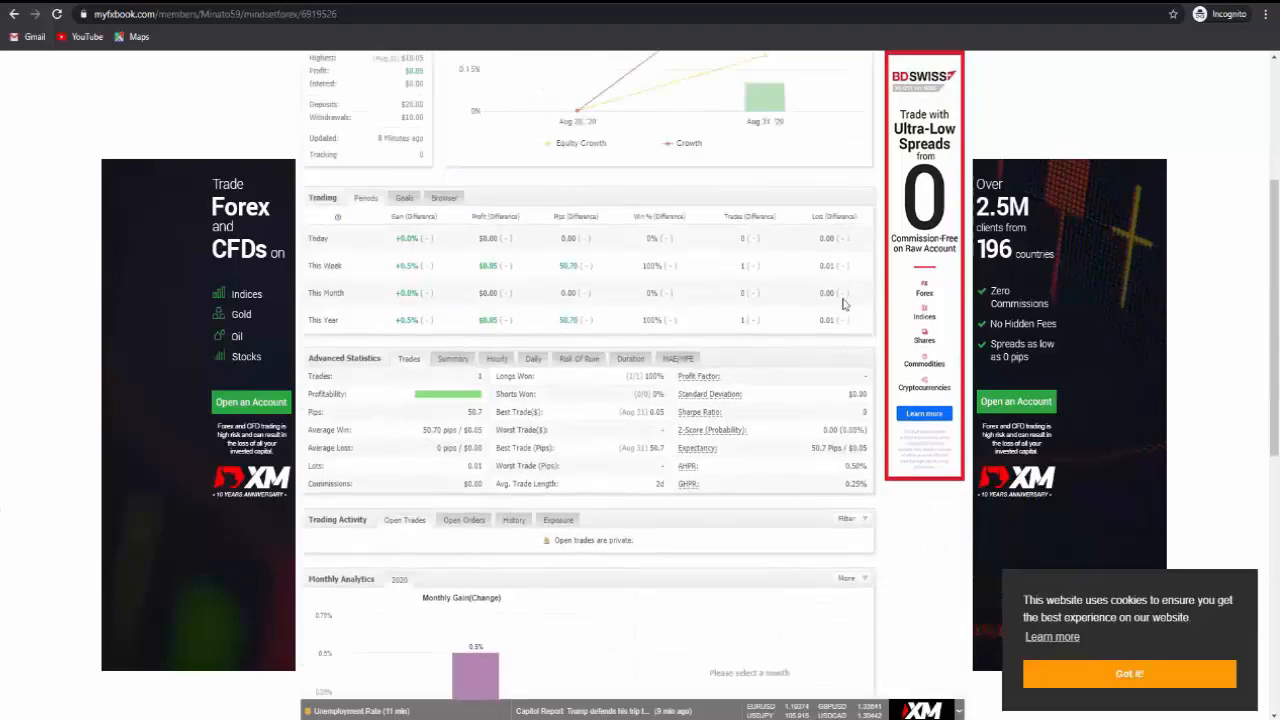